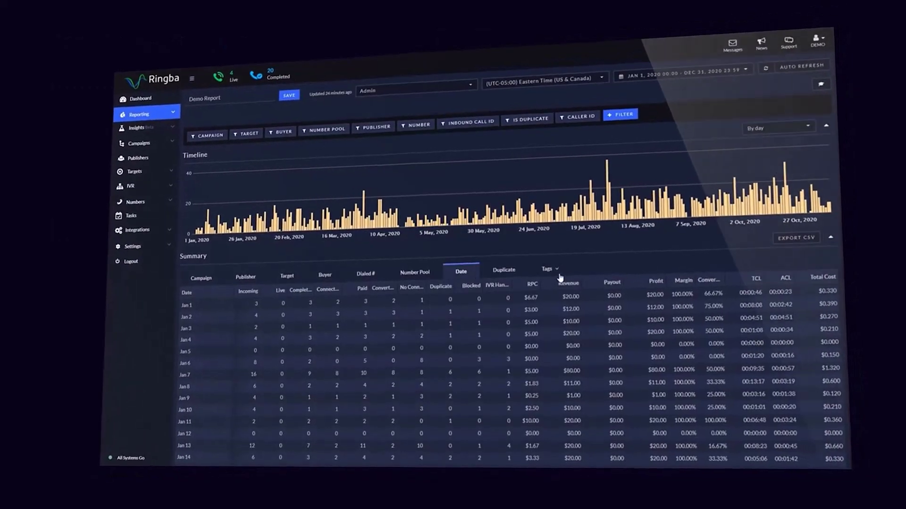
# Go to the Campaigns list and look through the Demo Campaign's settings
pyautogui.click(558, 275)
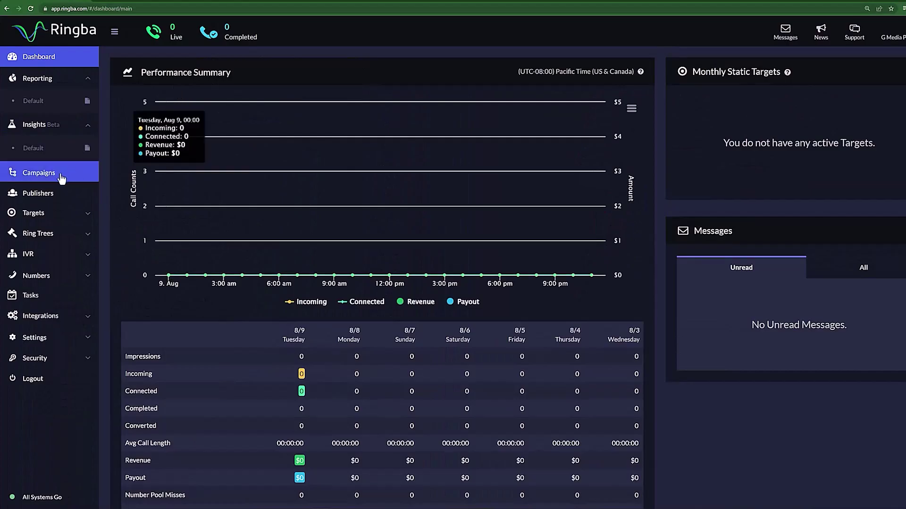
pyautogui.click(179, 432)
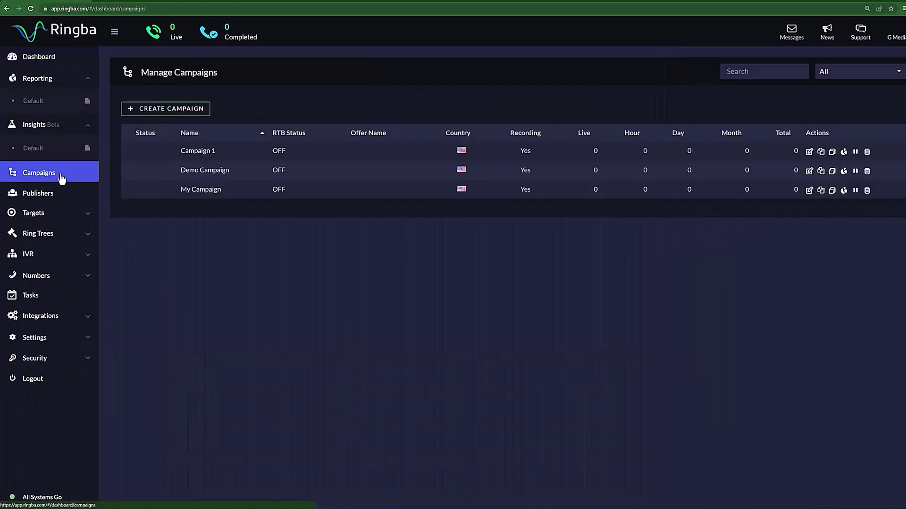
pyautogui.click(339, 171)
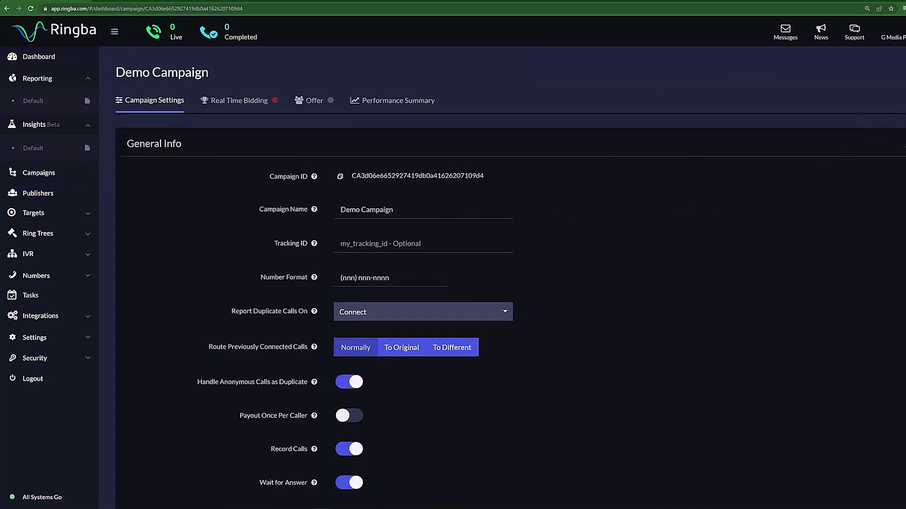
pyautogui.scroll(-5, 510, 271)
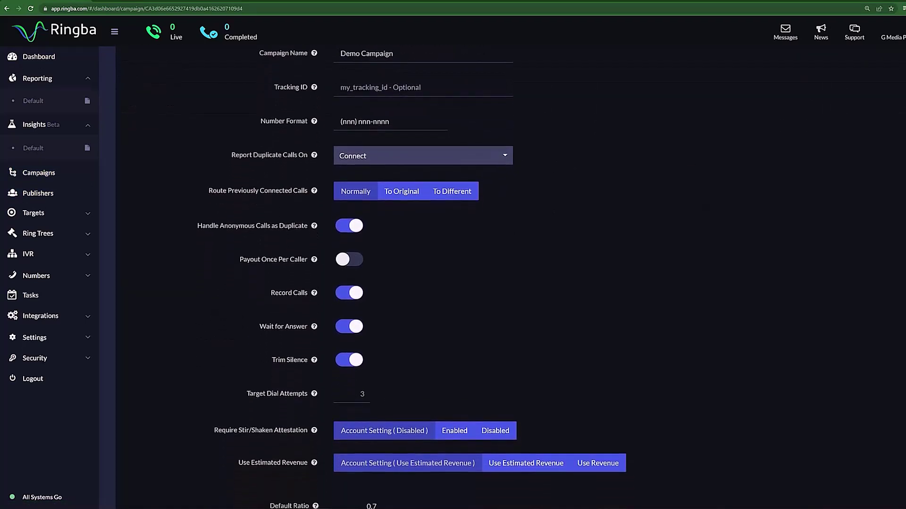
pyautogui.scroll(-6, 509, 272)
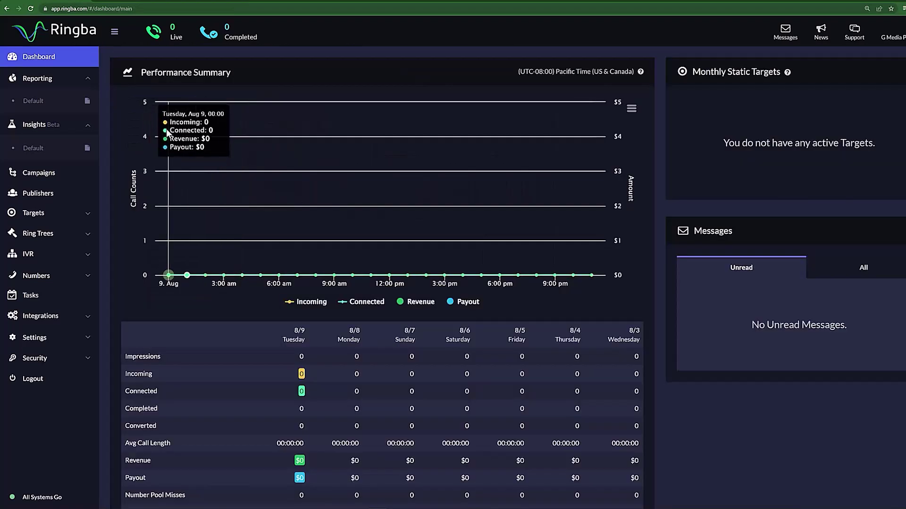
# Create a campaign named 'Campaign 2' with country United States
pyautogui.click(60, 175)
pyautogui.click(207, 109)
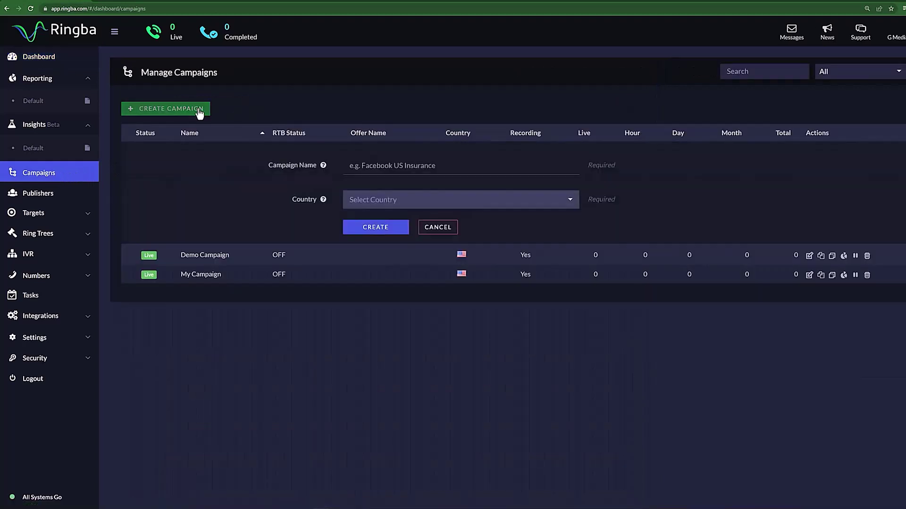
pyautogui.click(378, 162)
pyautogui.write('Campaign')
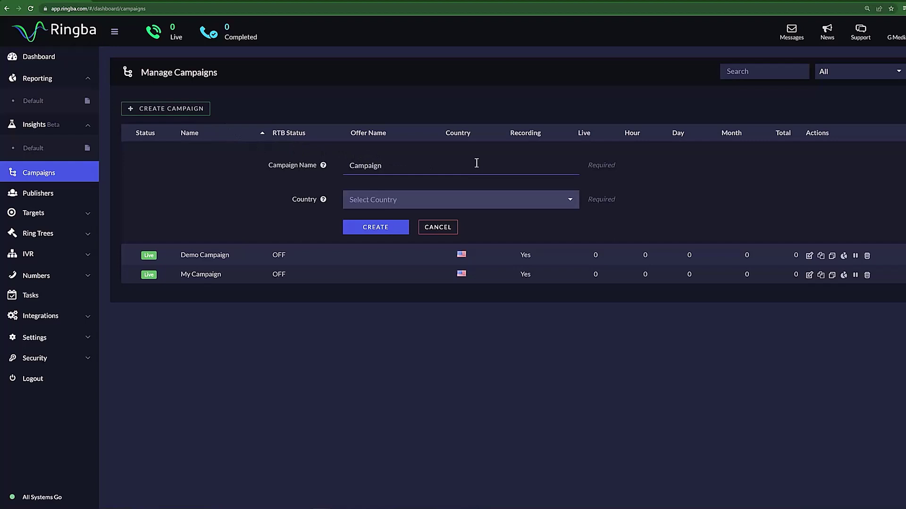
pyautogui.write(' 2')
pyautogui.click(476, 196)
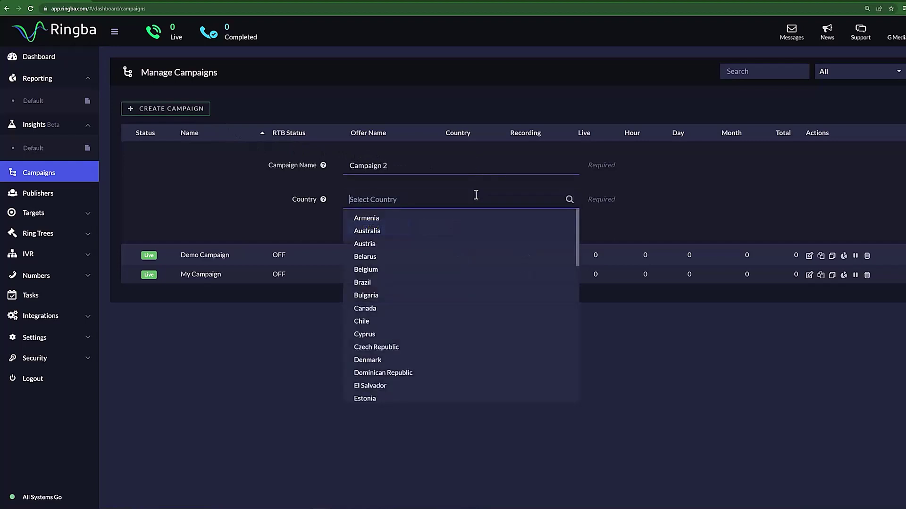
pyautogui.scroll(-10, 424, 330)
pyautogui.click(404, 392)
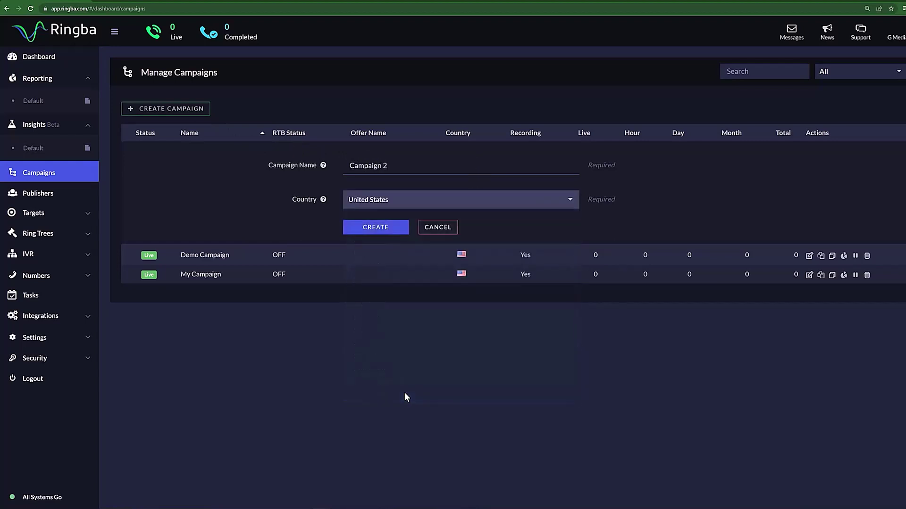
pyautogui.click(377, 227)
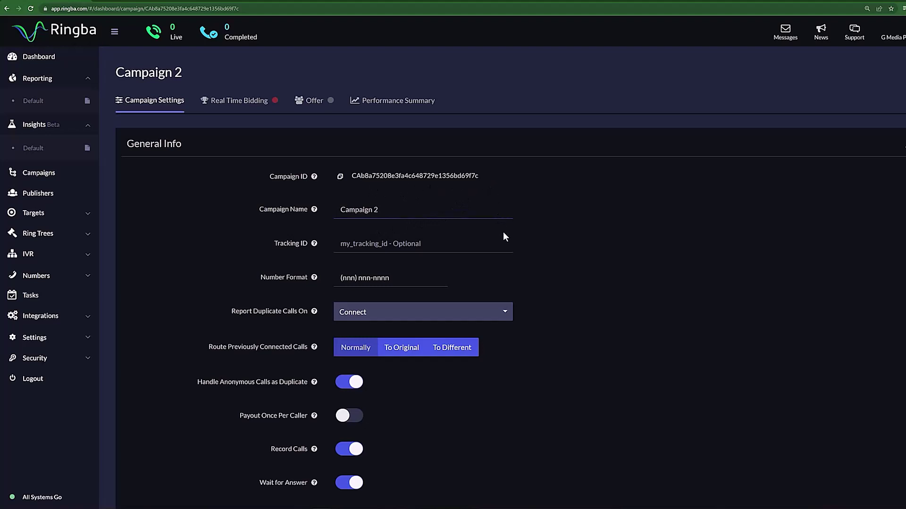
pyautogui.scroll(-1, 514, 238)
pyautogui.scroll(-1, 546, 248)
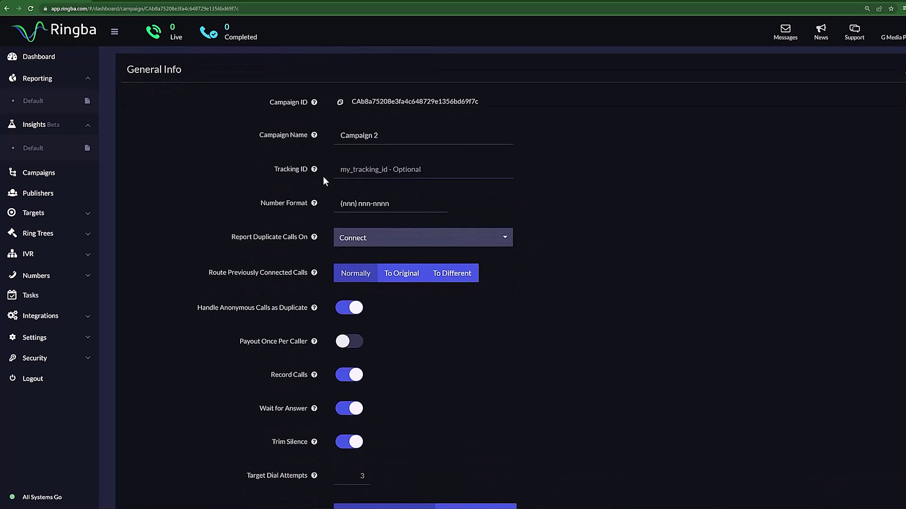
pyautogui.moveTo(315, 171)
pyautogui.moveTo(314, 206)
pyautogui.moveTo(313, 239)
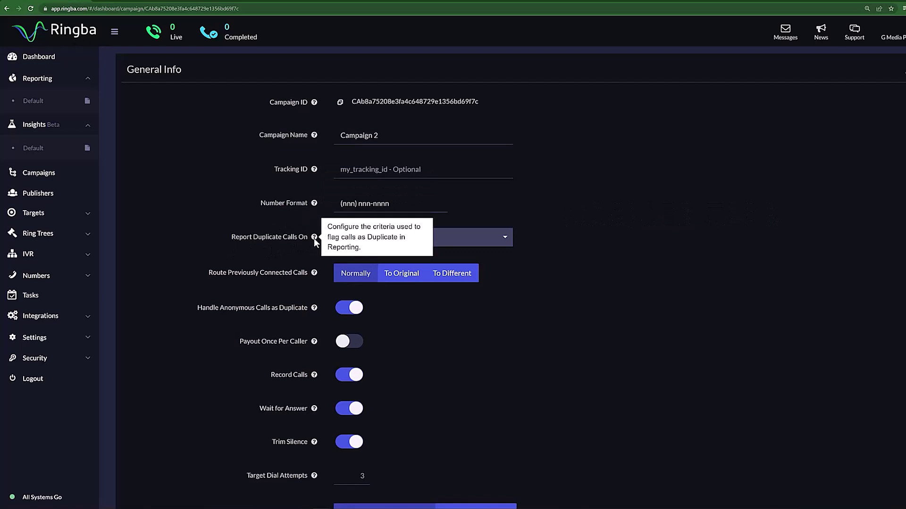
pyautogui.click(506, 239)
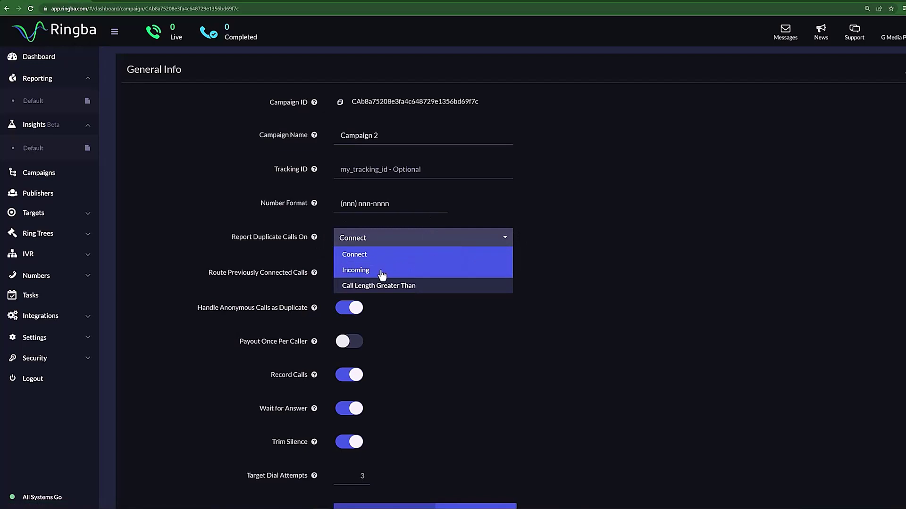
pyautogui.click(420, 303)
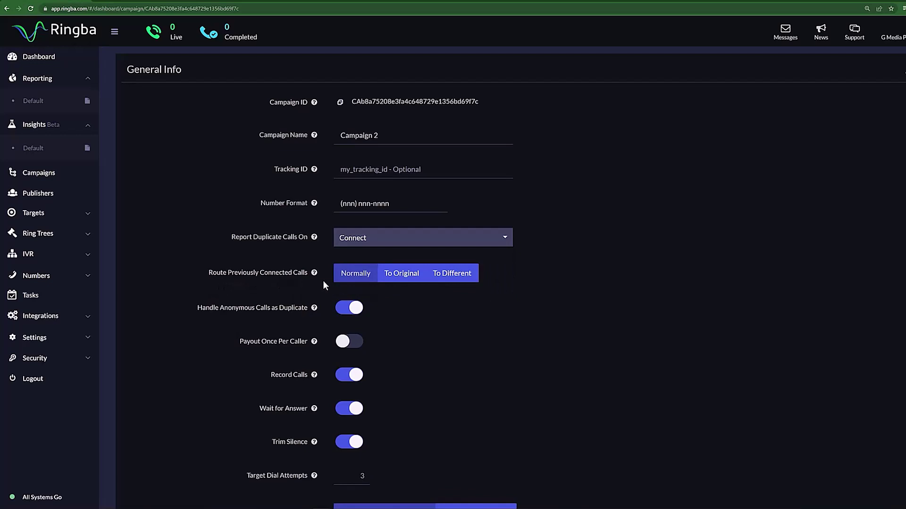
# Treat anonymous calls as duplicates and leave Payout Once Per Caller off
pyautogui.scroll(-2, 425, 303)
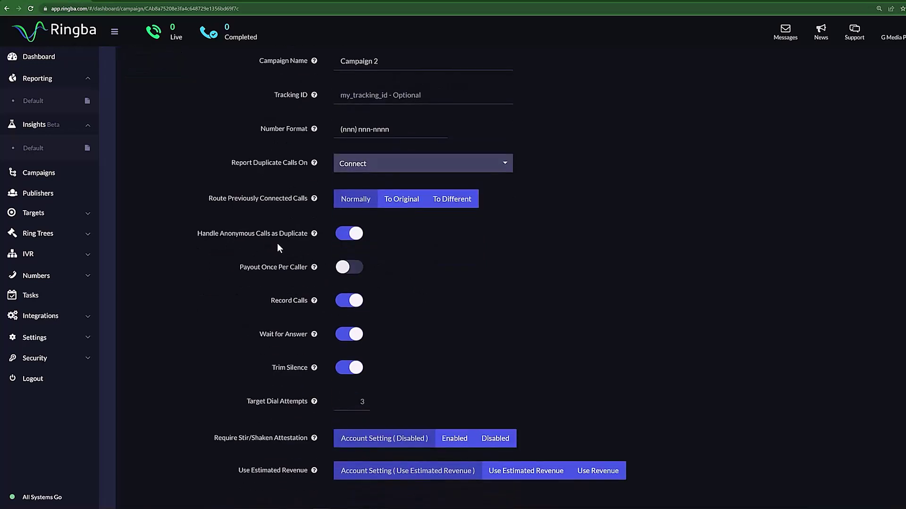
pyautogui.moveTo(312, 234)
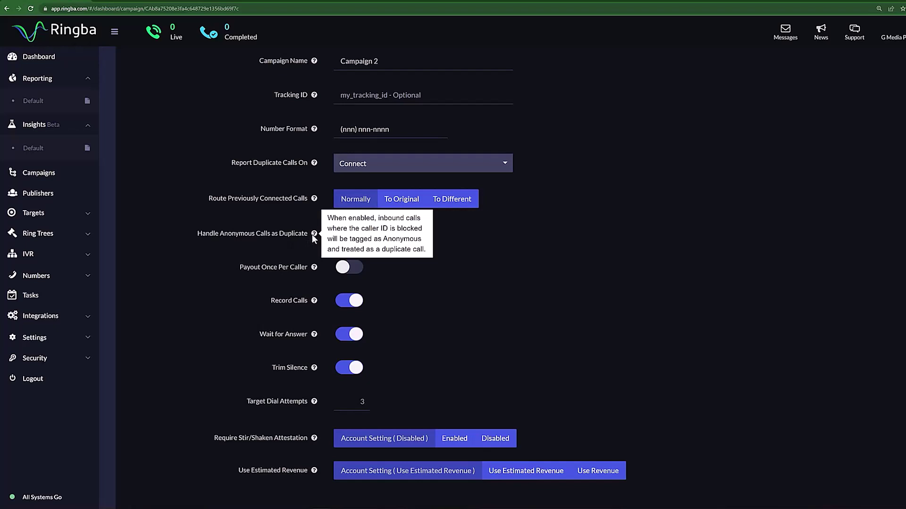
pyautogui.click(349, 234)
pyautogui.scroll(-1, 269, 238)
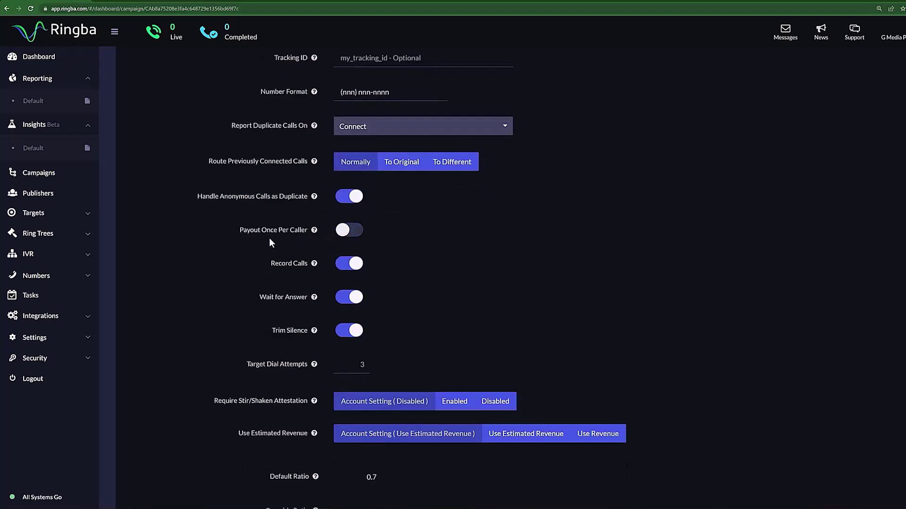
pyautogui.click(340, 234)
pyautogui.click(339, 235)
# Return Record Calls to on and Wait for Answer to off, leaving Trim Silence off
pyautogui.moveTo(315, 231)
pyautogui.moveTo(314, 265)
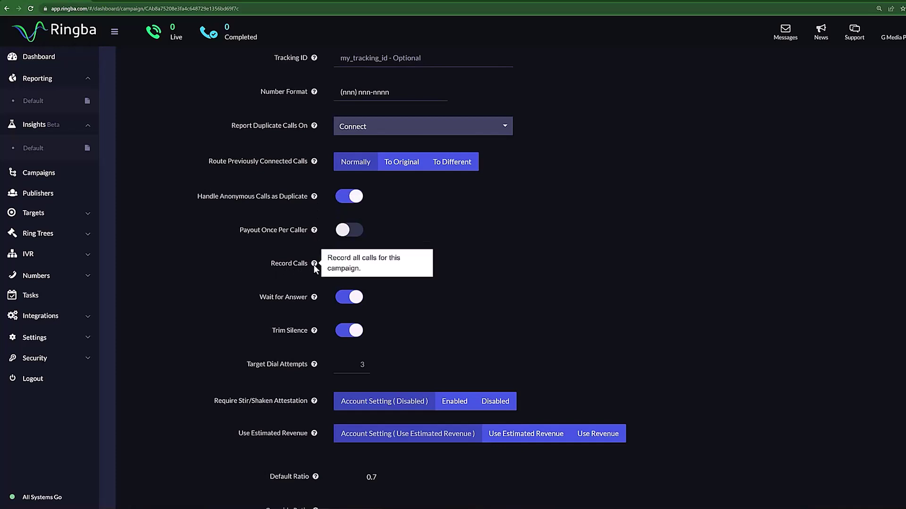
pyautogui.click(347, 268)
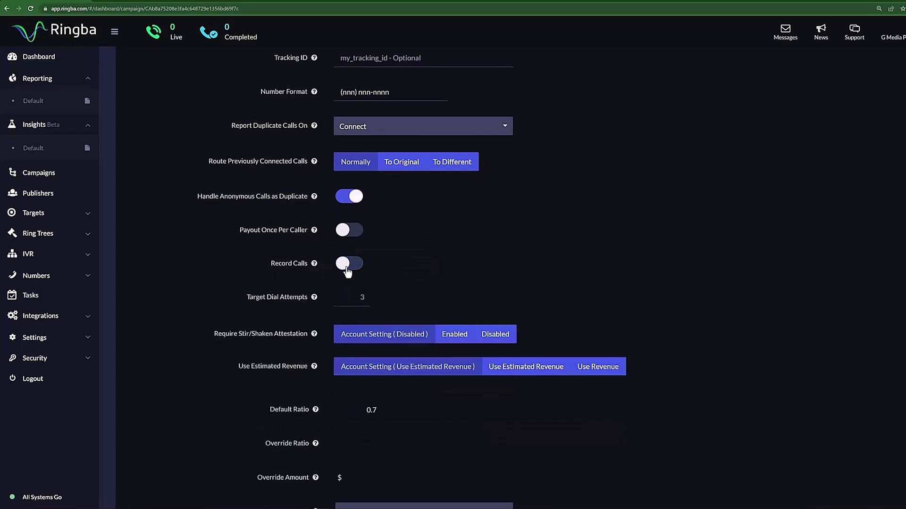
pyautogui.click(347, 267)
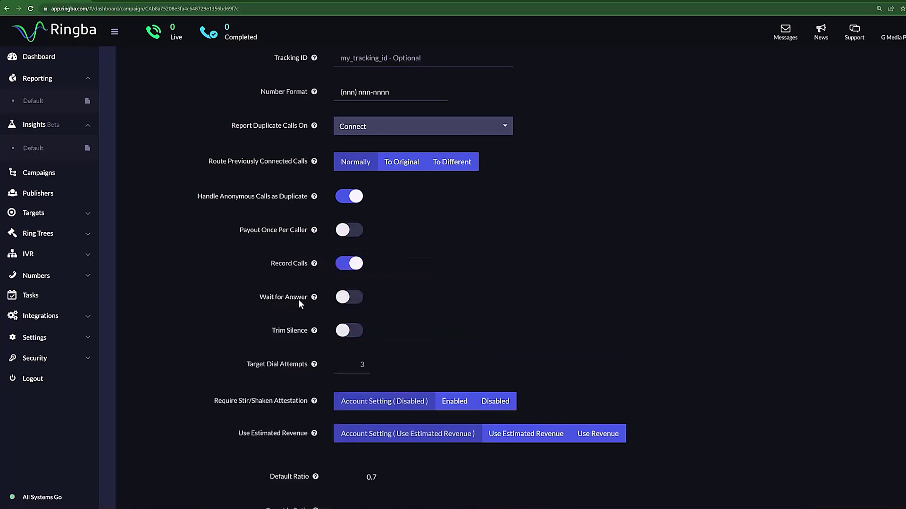
pyautogui.moveTo(311, 301)
pyautogui.click(344, 305)
pyautogui.click(353, 304)
pyautogui.scroll(-2, 360, 295)
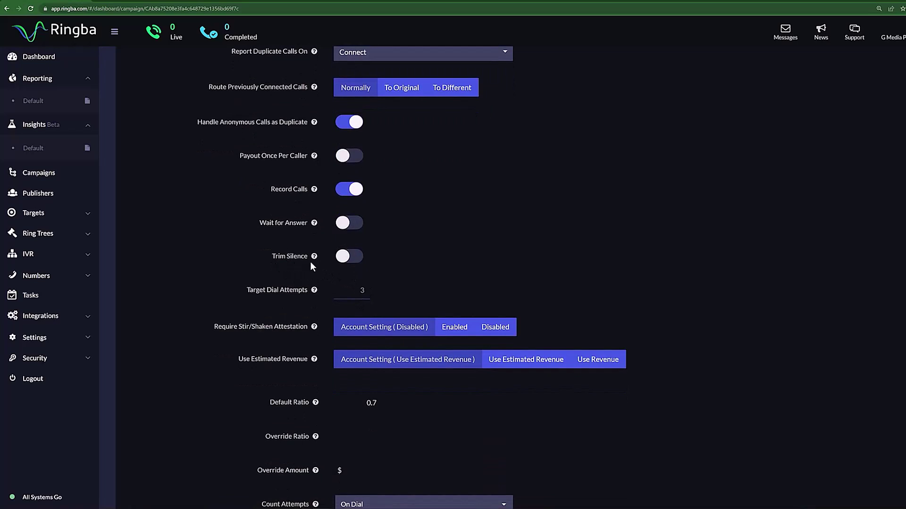
pyautogui.moveTo(314, 261)
pyautogui.moveTo(312, 292)
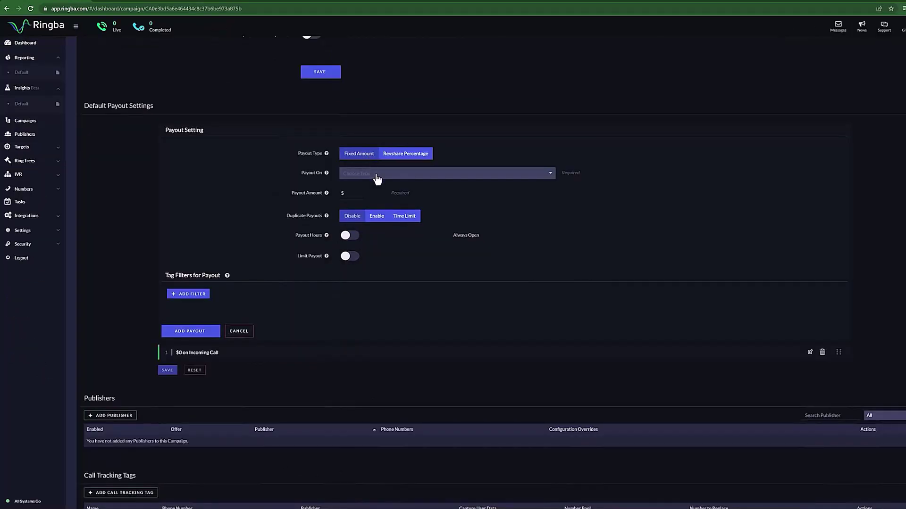
# Pay out on converted calls, allowing duplicate payouts only within a time limit
pyautogui.click(377, 177)
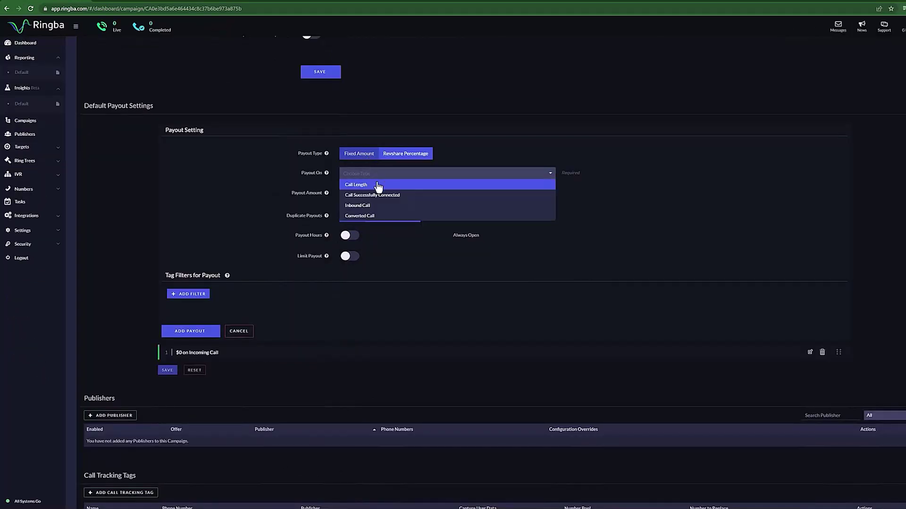
pyautogui.click(373, 217)
pyautogui.click(392, 220)
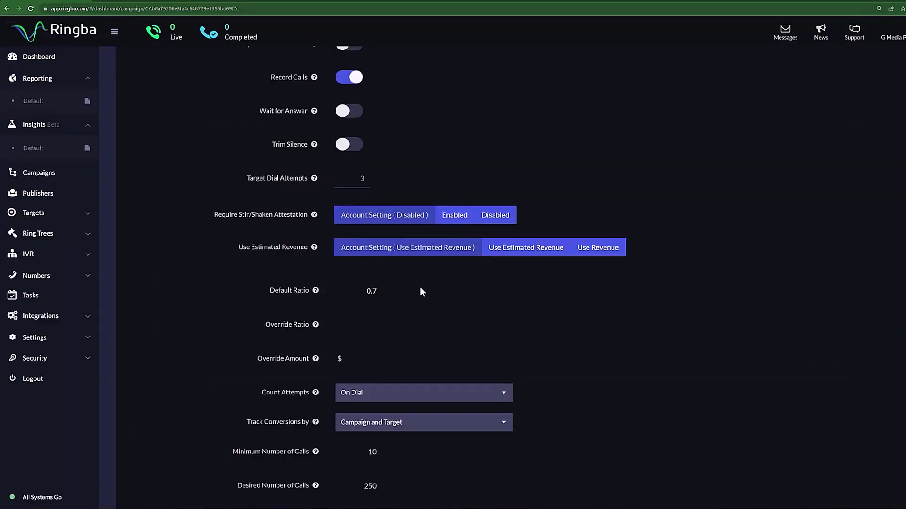
pyautogui.scroll(-2, 420, 286)
pyautogui.scroll(-7, 421, 290)
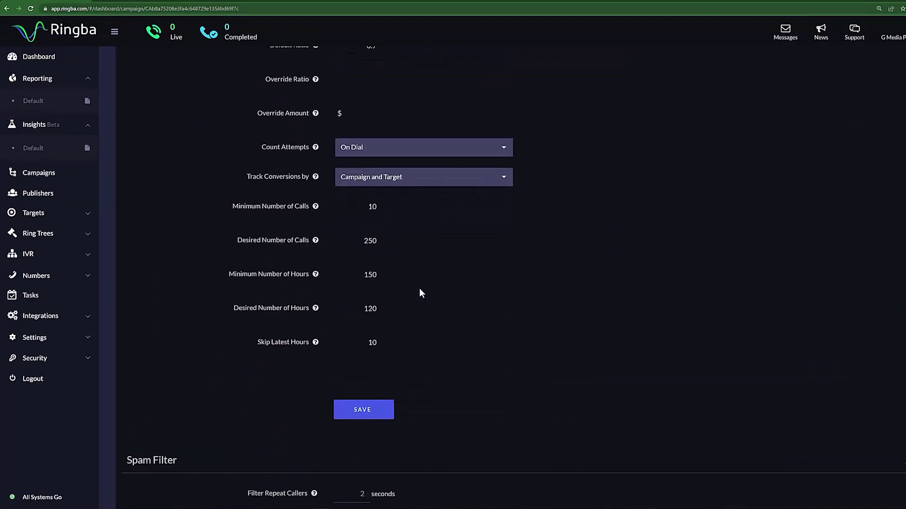
pyautogui.scroll(-6, 420, 291)
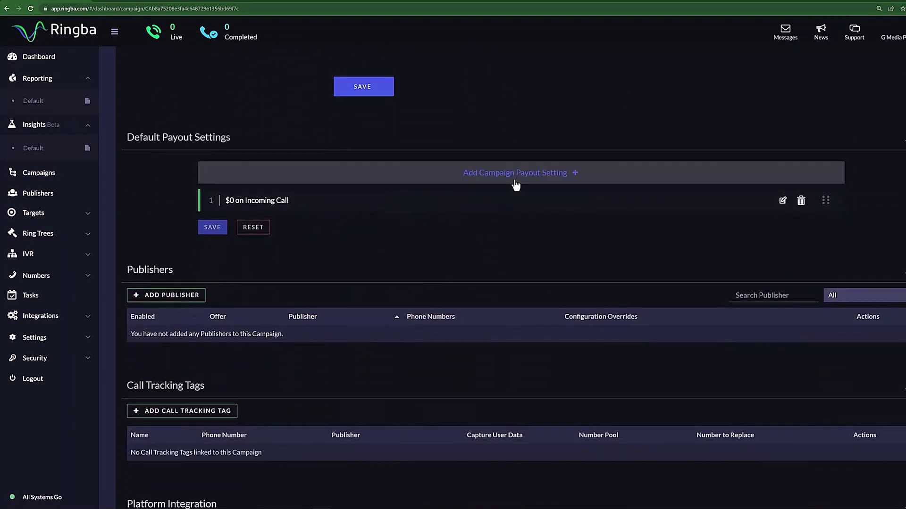
# Add a default payout of type Fixed Amount with a $50 Payout Amount
pyautogui.click(516, 186)
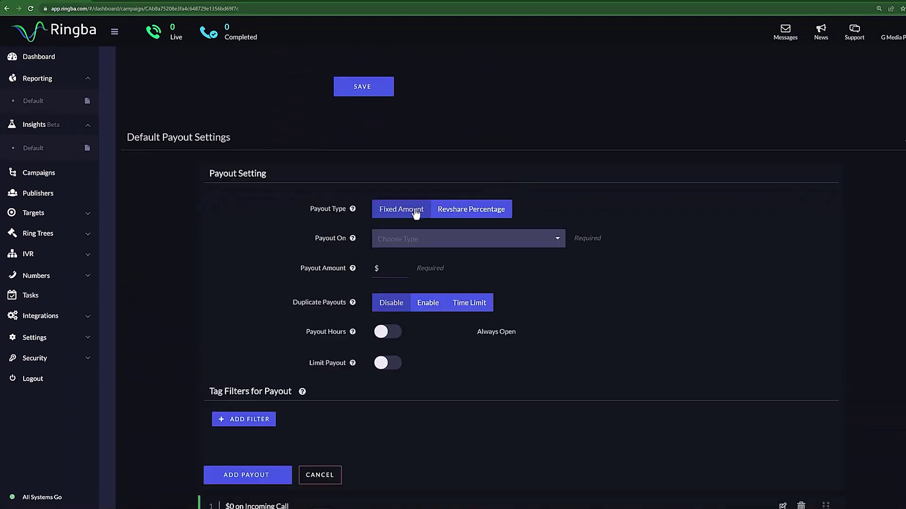
pyautogui.moveTo(353, 211)
pyautogui.click(463, 222)
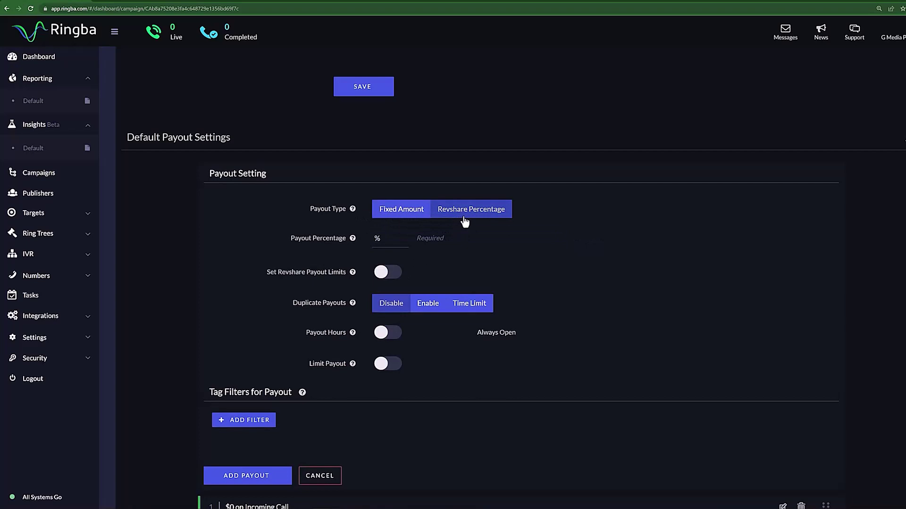
pyautogui.click(423, 220)
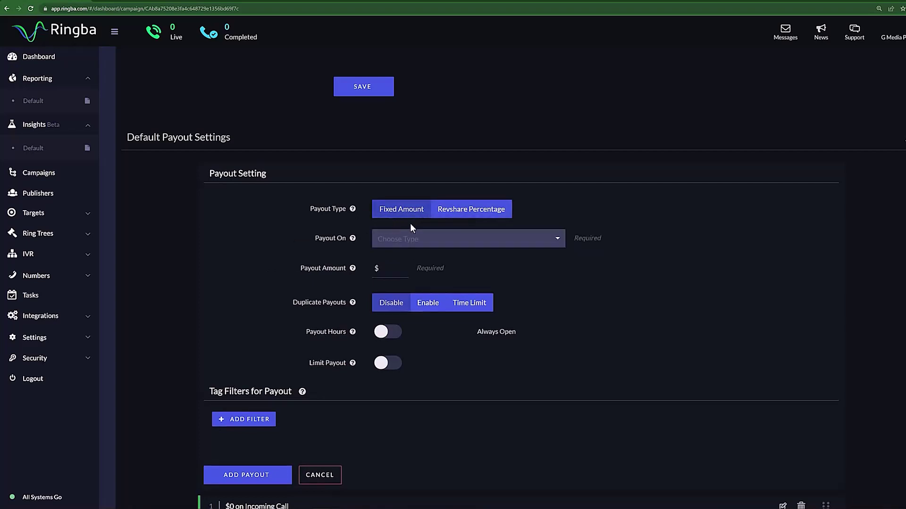
pyautogui.click(465, 219)
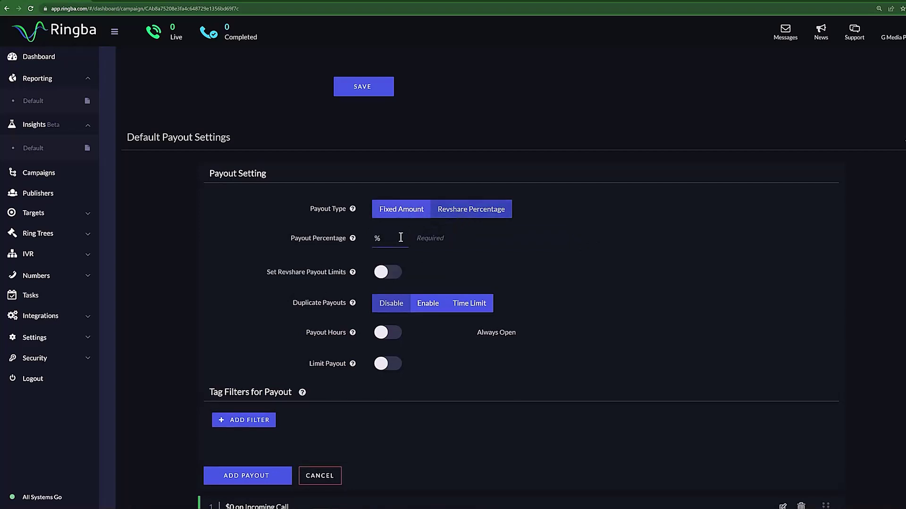
pyautogui.click(410, 215)
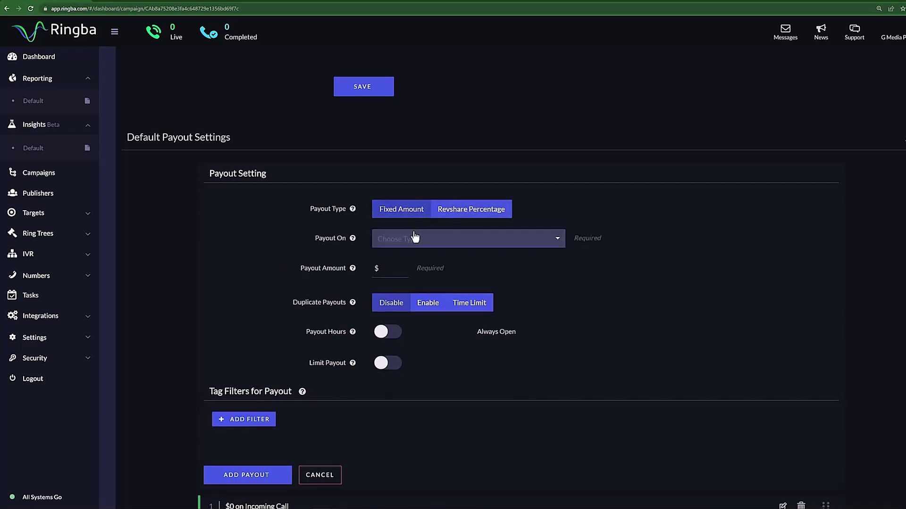
pyautogui.click(415, 239)
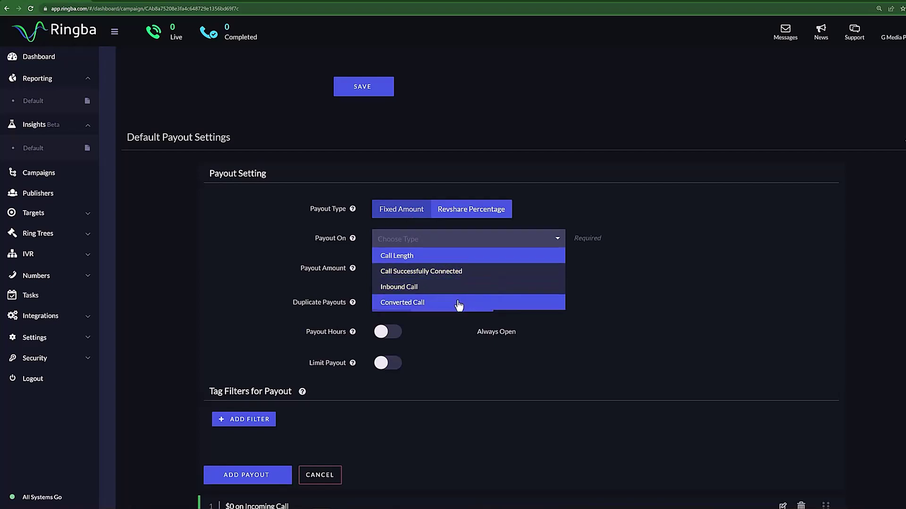
pyautogui.click(392, 273)
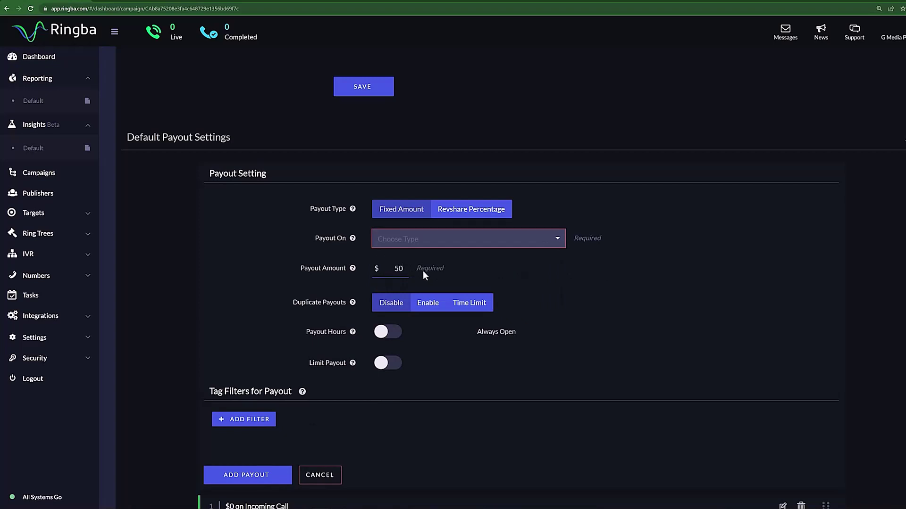
pyautogui.click(424, 305)
pyautogui.click(452, 309)
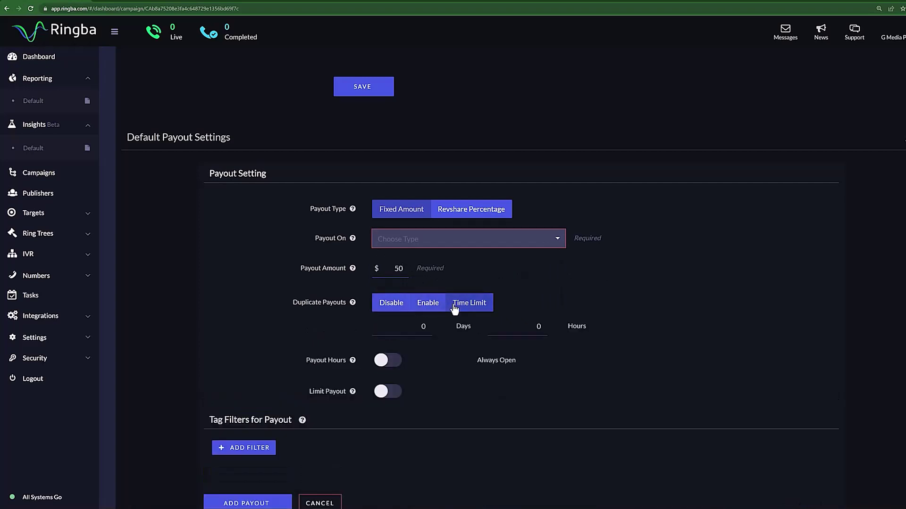
pyautogui.click(401, 311)
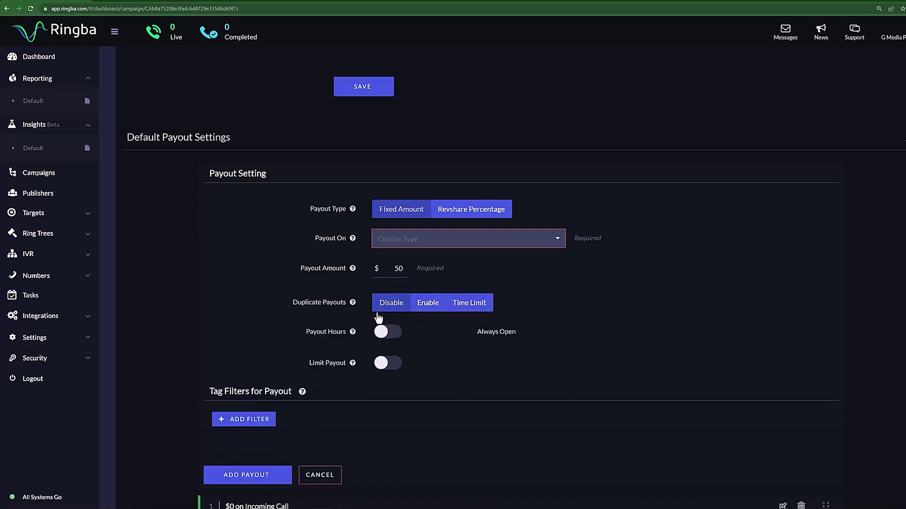
pyautogui.moveTo(352, 331)
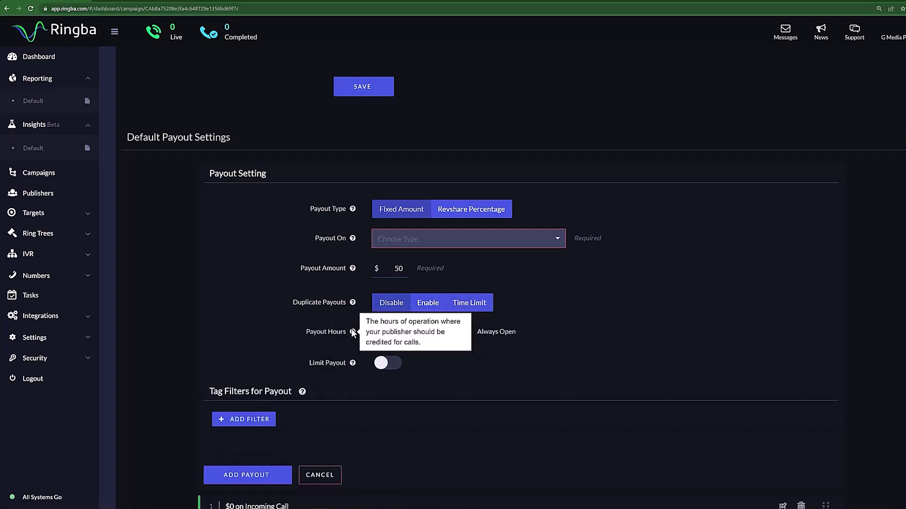
pyautogui.click(378, 334)
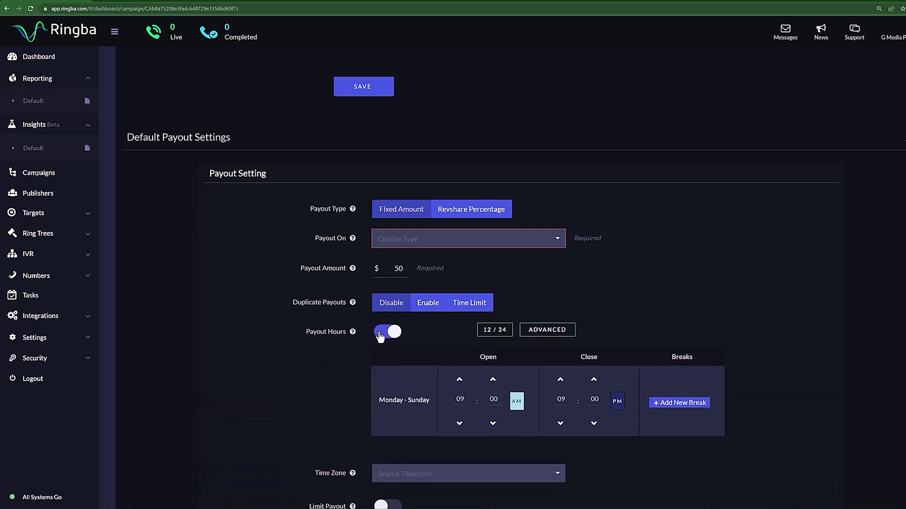
pyautogui.scroll(-2, 387, 327)
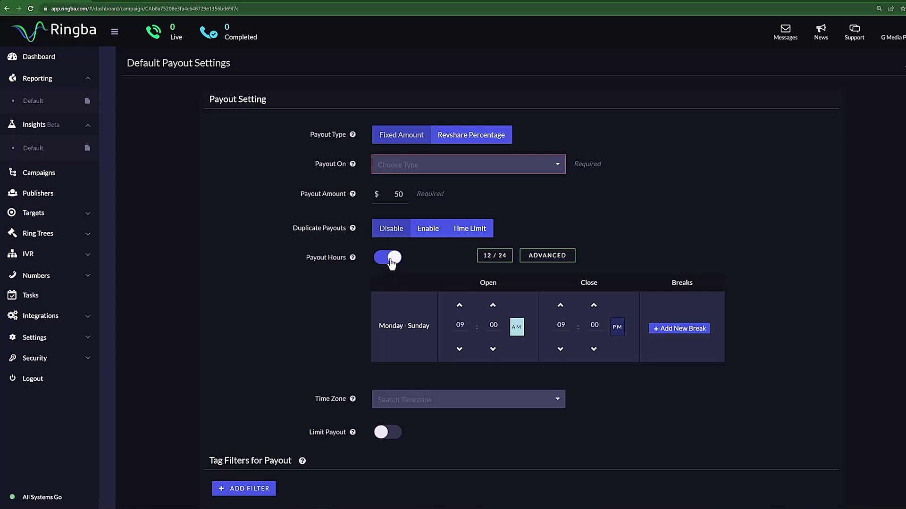
pyautogui.click(388, 258)
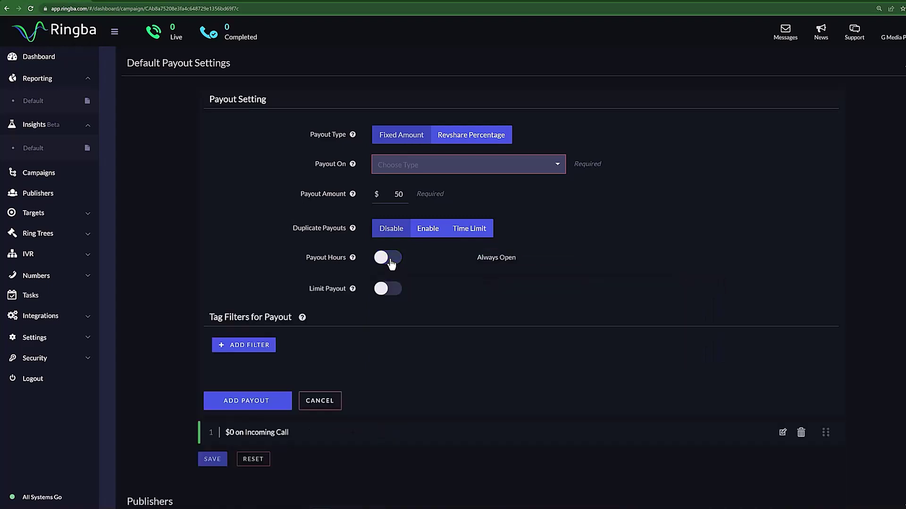
pyautogui.click(388, 289)
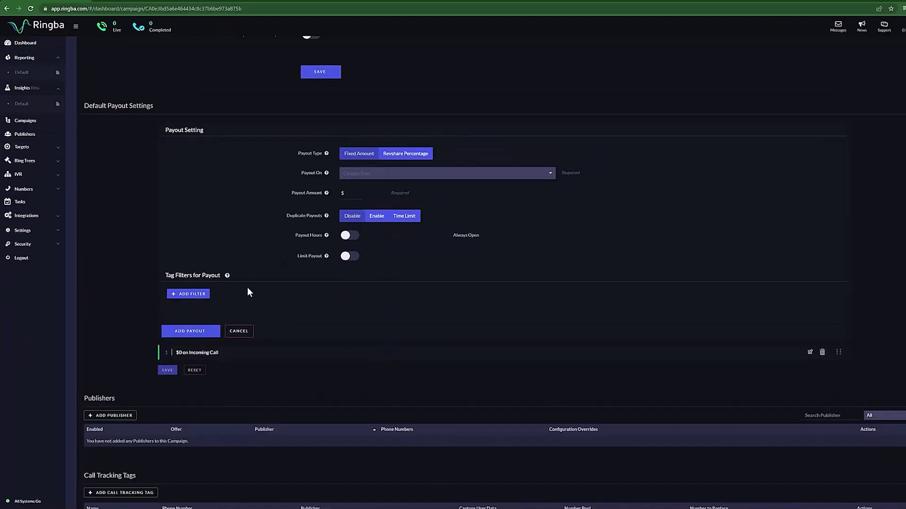
pyautogui.click(197, 336)
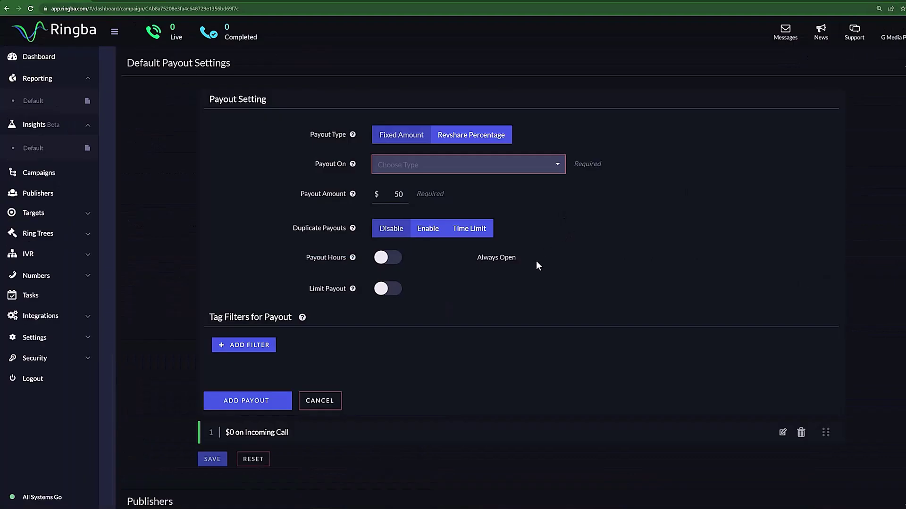
# Add publisher You to Campaign 2 with a new United States toll-free number
pyautogui.scroll(-6, 535, 266)
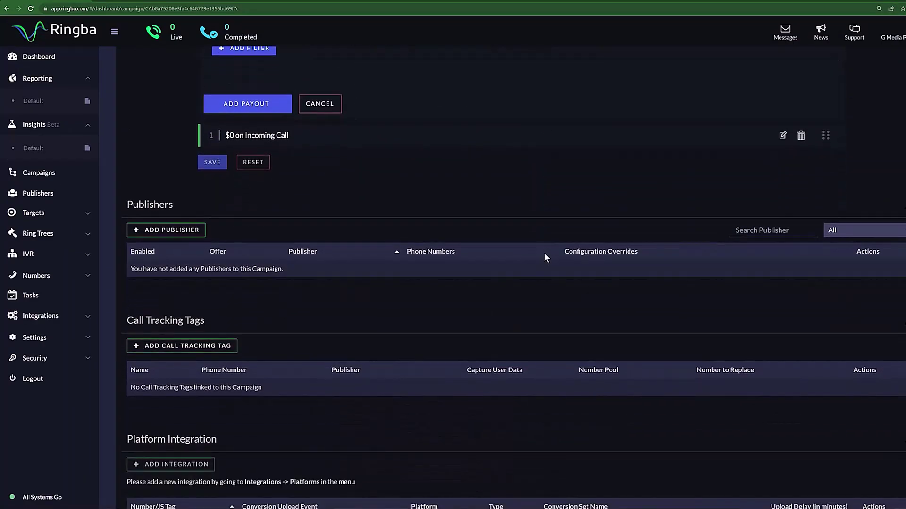
pyautogui.click(191, 229)
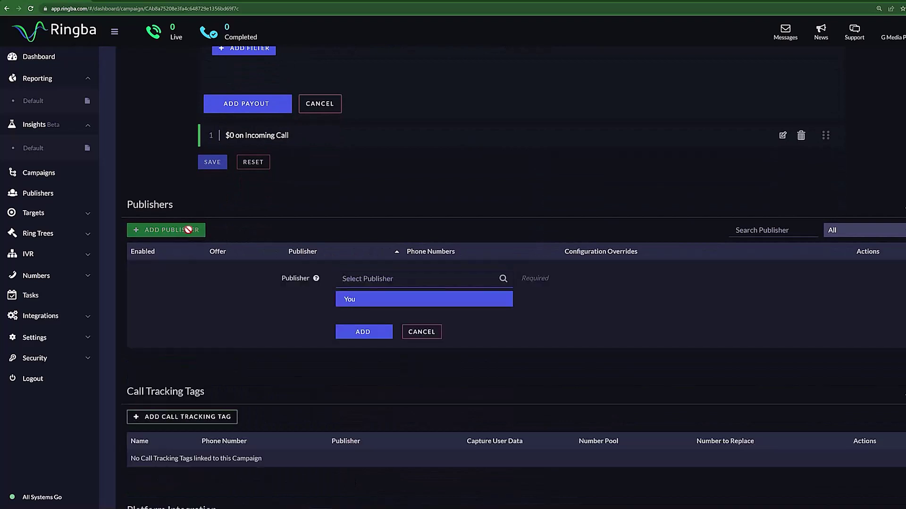
pyautogui.click(382, 299)
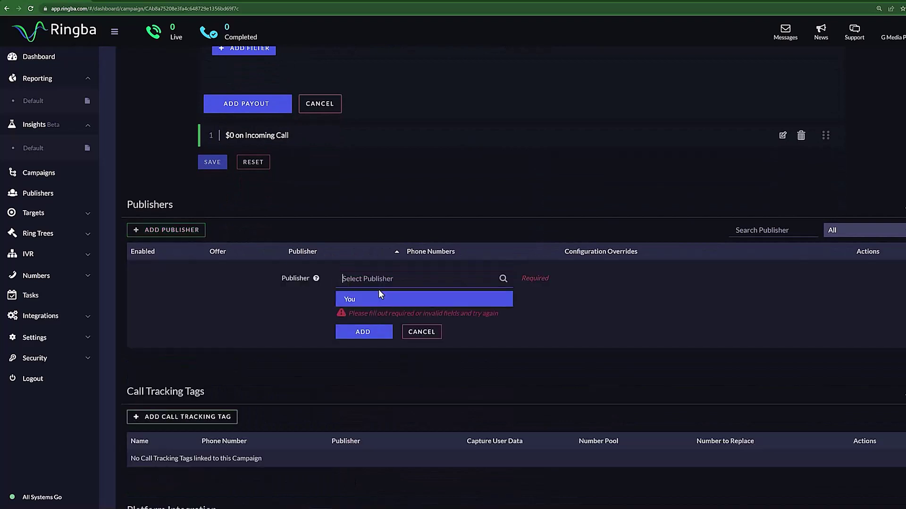
pyautogui.click(377, 301)
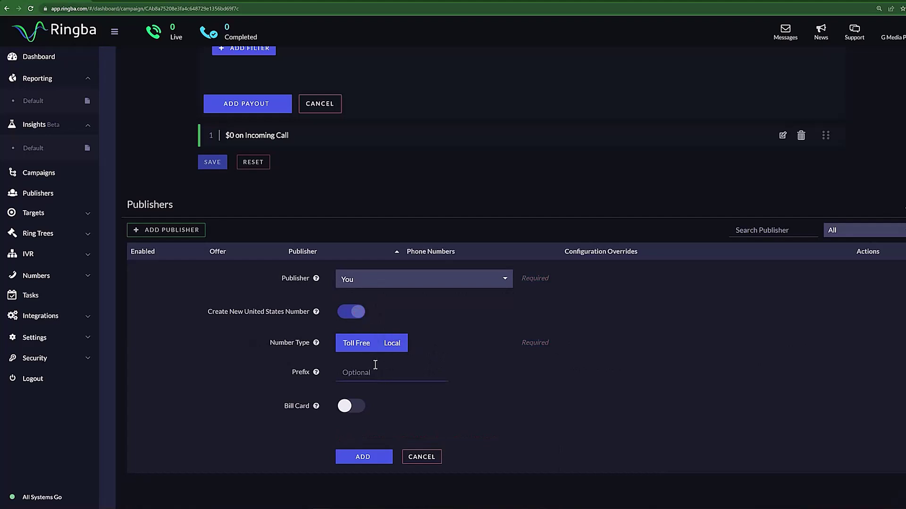
pyautogui.scroll(-2, 375, 365)
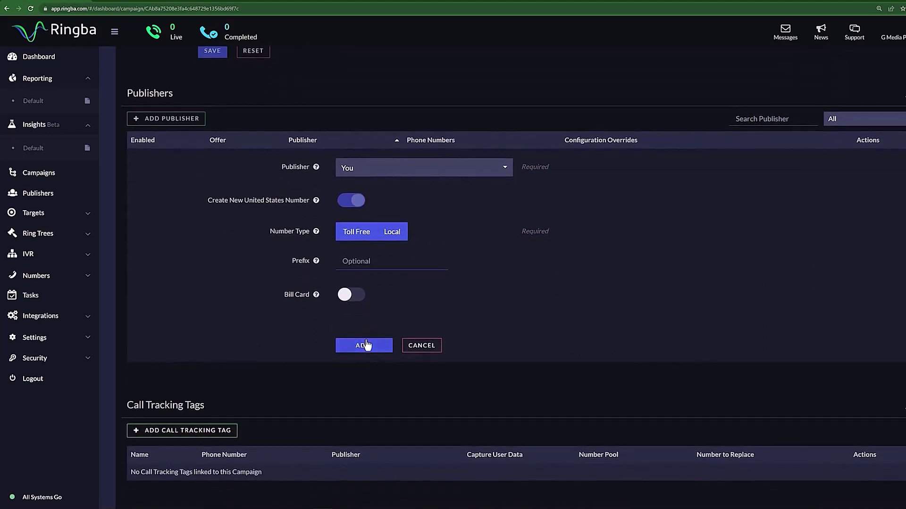
pyautogui.click(367, 346)
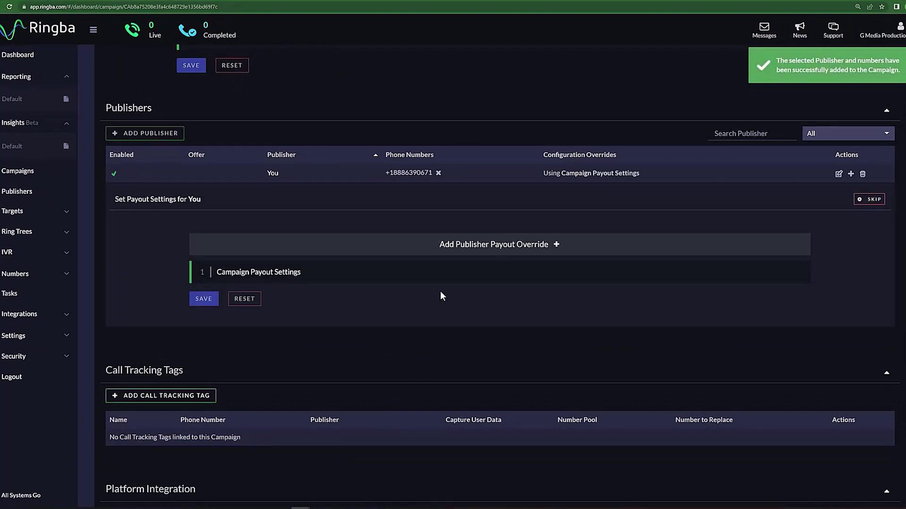
# Scroll down to Call Routing, showing Target 1 and the empty Routing Plan
pyautogui.scroll(-8, 440, 291)
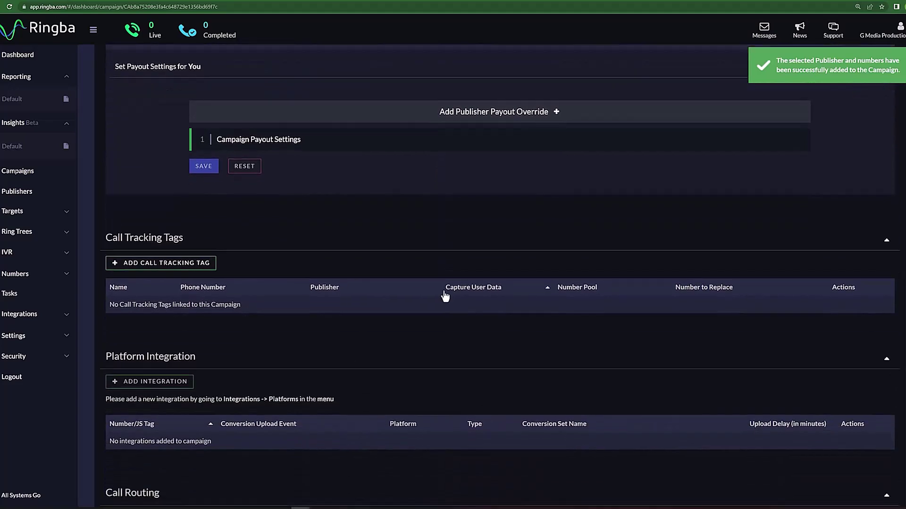
pyautogui.scroll(-1, 445, 297)
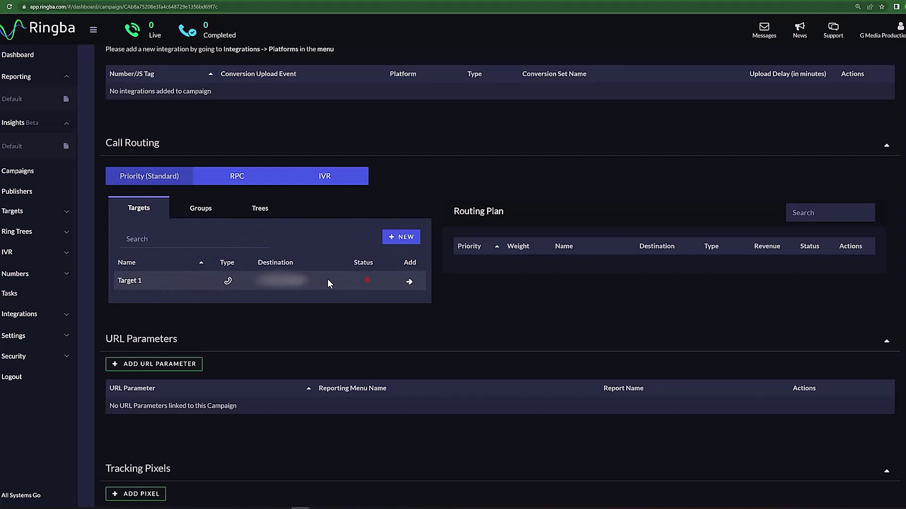
# Start a new target named 'Target 2', skipping the buyer, with type set to SIP
pyautogui.click(396, 237)
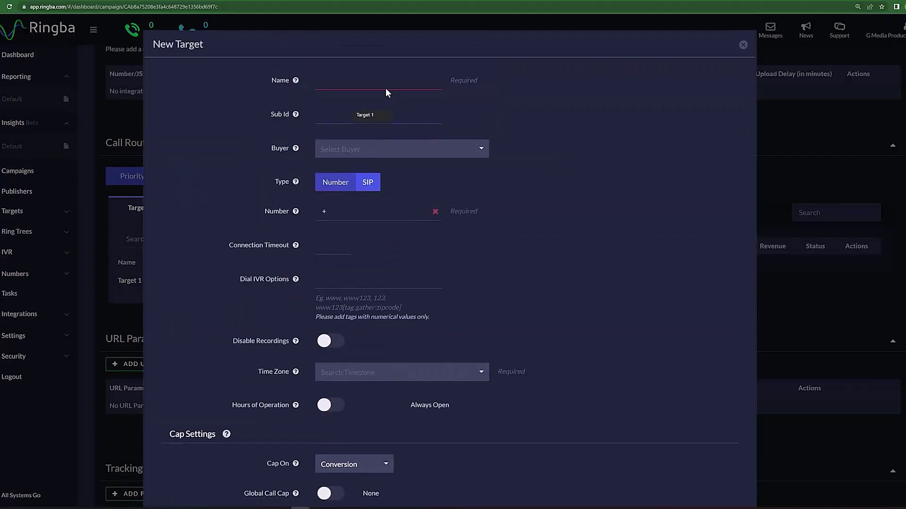
pyautogui.click(384, 87)
pyautogui.write('Target')
pyautogui.click(410, 116)
pyautogui.write('2')
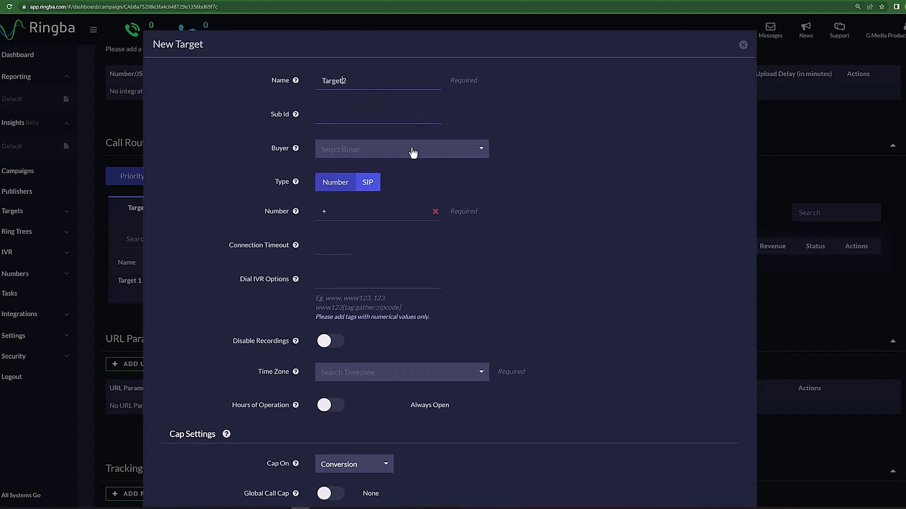
pyautogui.click(409, 149)
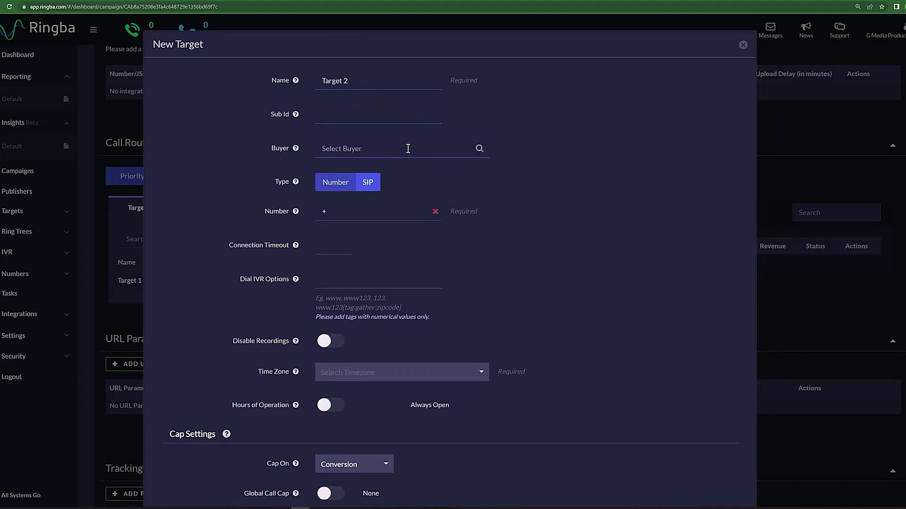
pyautogui.click(342, 189)
pyautogui.click(368, 187)
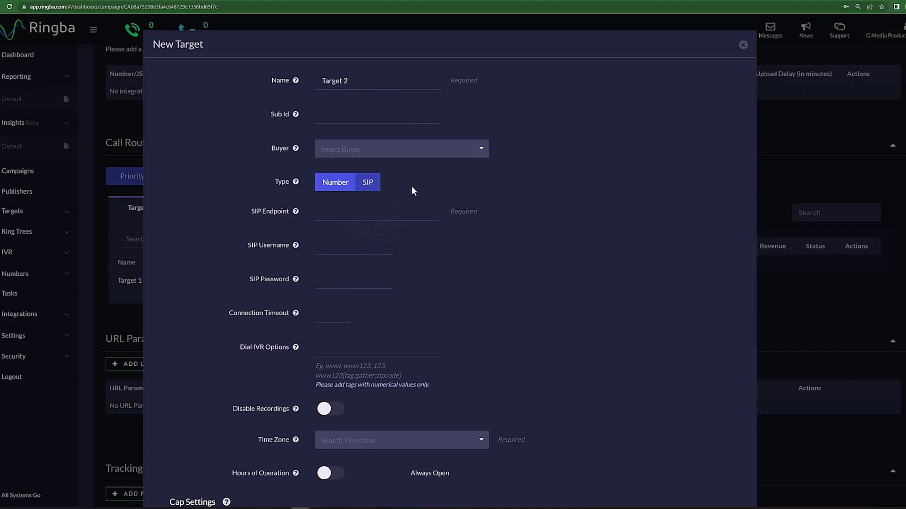
# Switch Target 2 to Number, enter its destination phone number, and keep recordings enabled
pyautogui.click(340, 188)
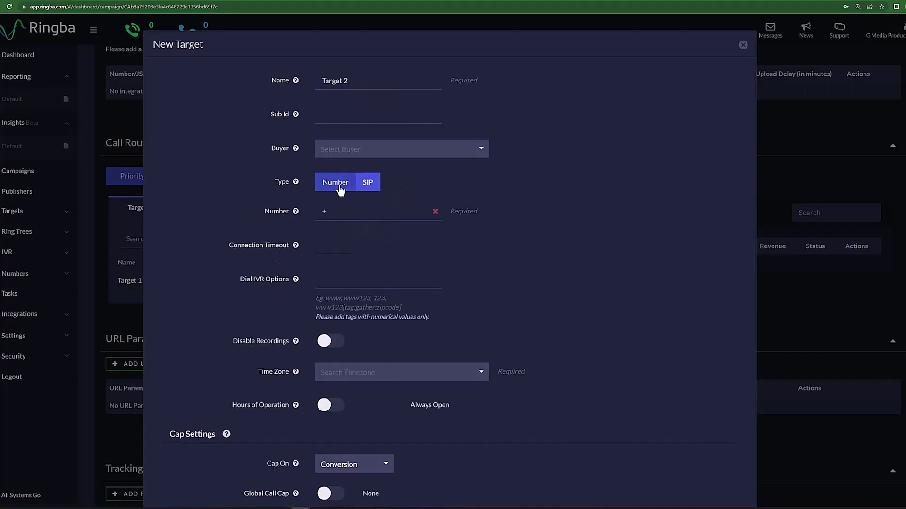
pyautogui.click(340, 211)
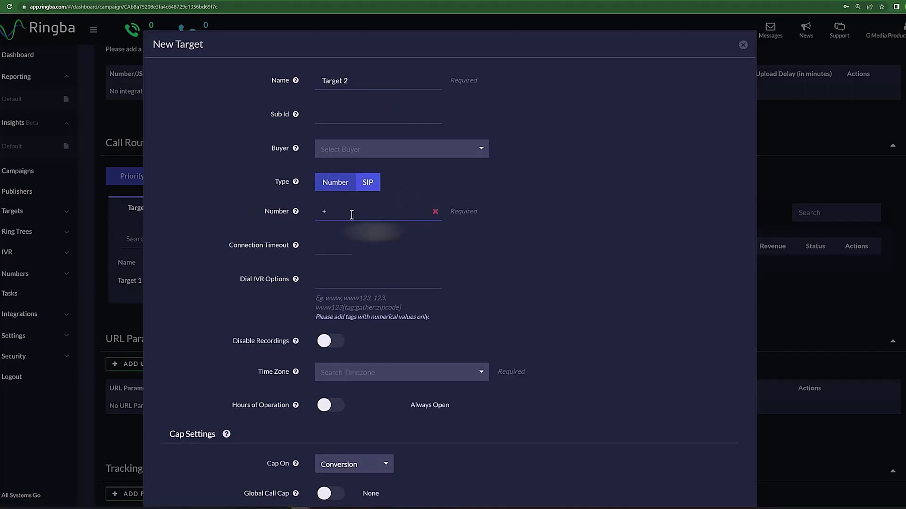
pyautogui.write('12345678900')
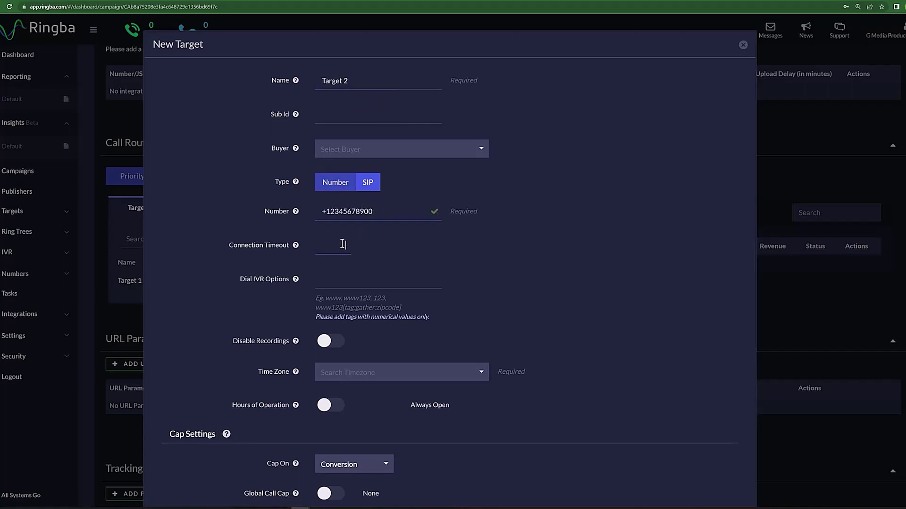
pyautogui.write('15')
pyautogui.click(324, 282)
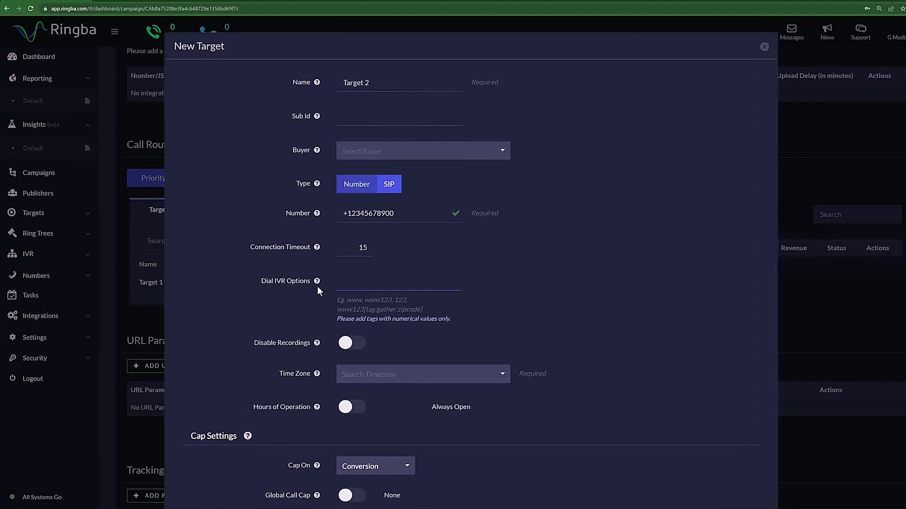
pyautogui.click(347, 349)
pyautogui.click(351, 347)
pyautogui.moveTo(319, 345)
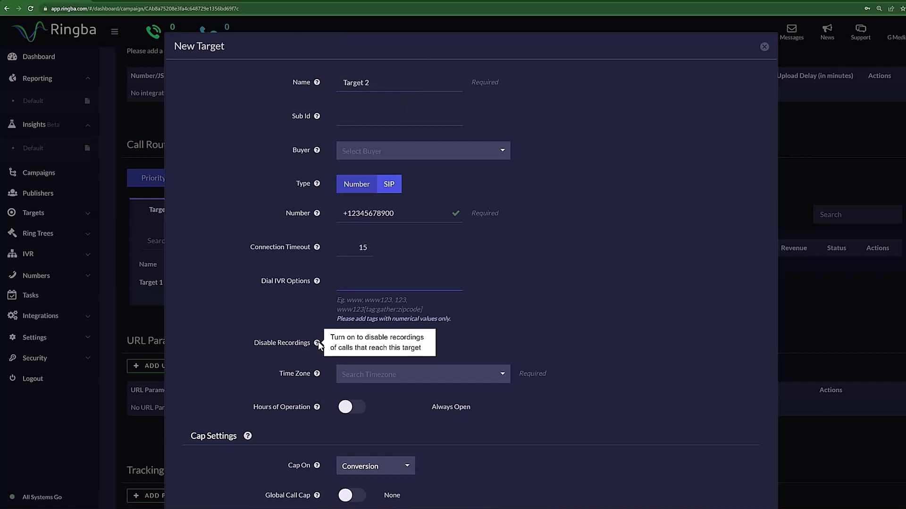
pyautogui.click(424, 380)
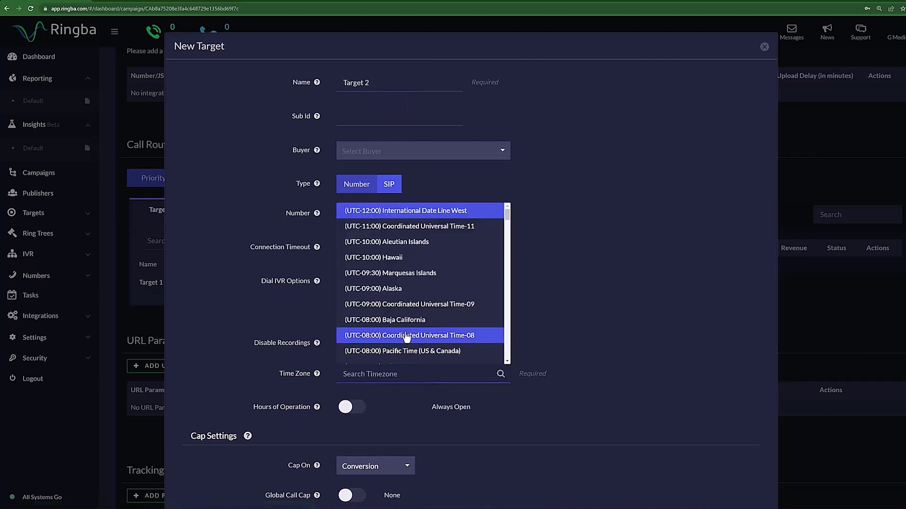
pyautogui.scroll(-4, 361, 257)
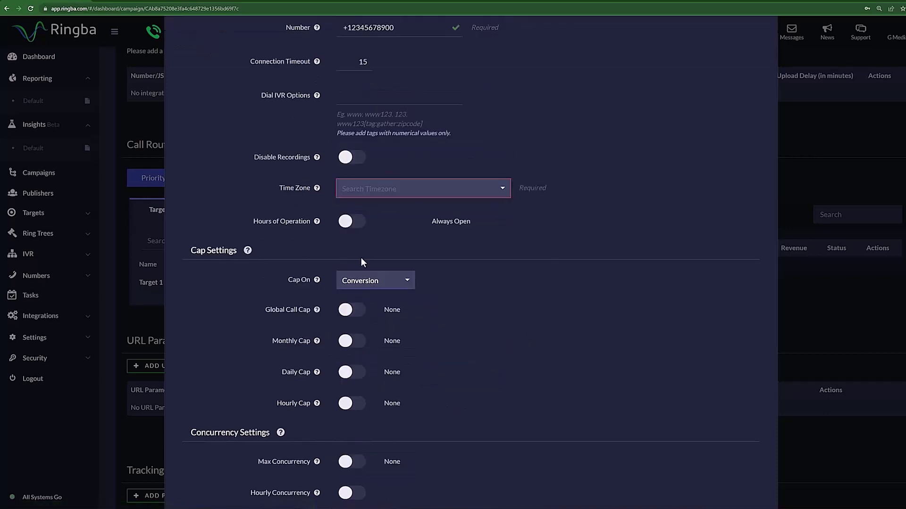
pyautogui.click(349, 223)
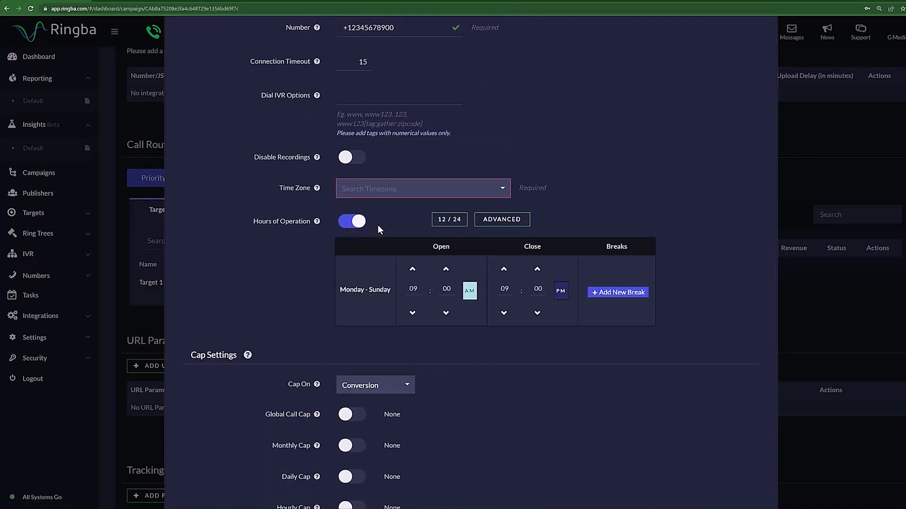
pyautogui.click(460, 229)
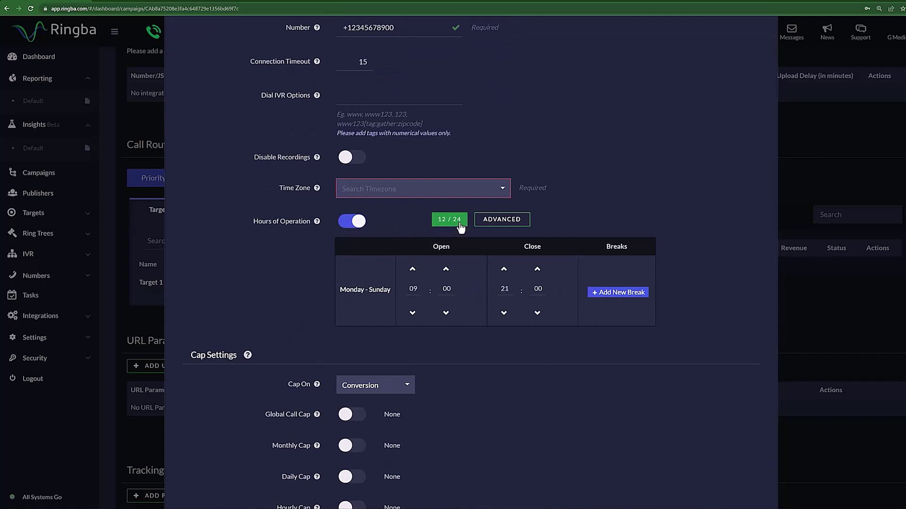
pyautogui.click(461, 229)
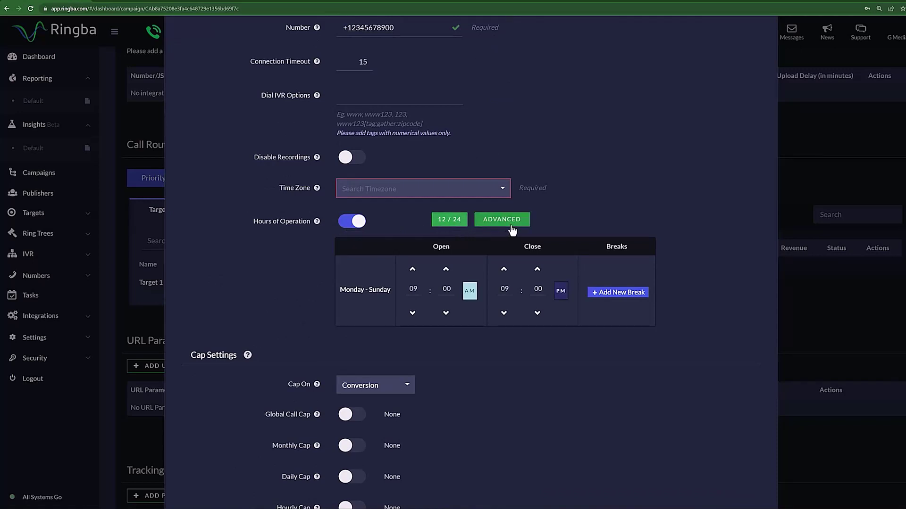
pyautogui.click(519, 228)
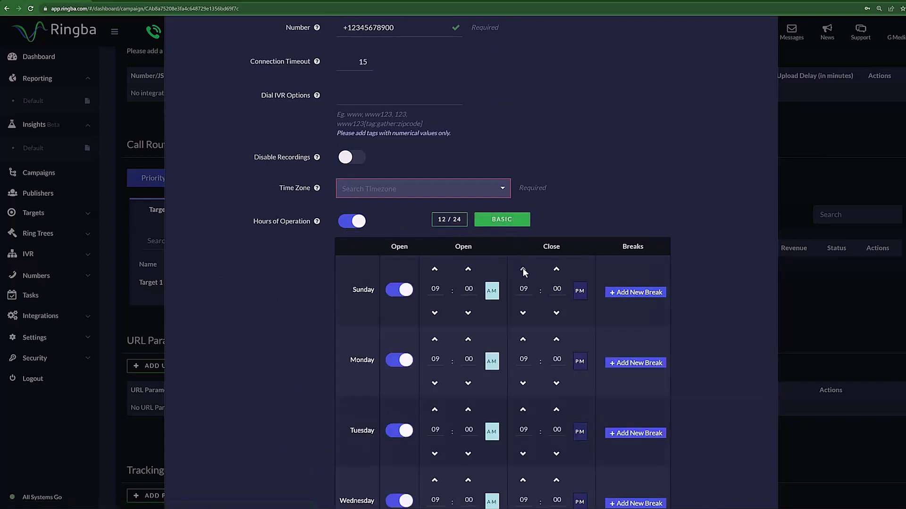
pyautogui.scroll(-4, 526, 277)
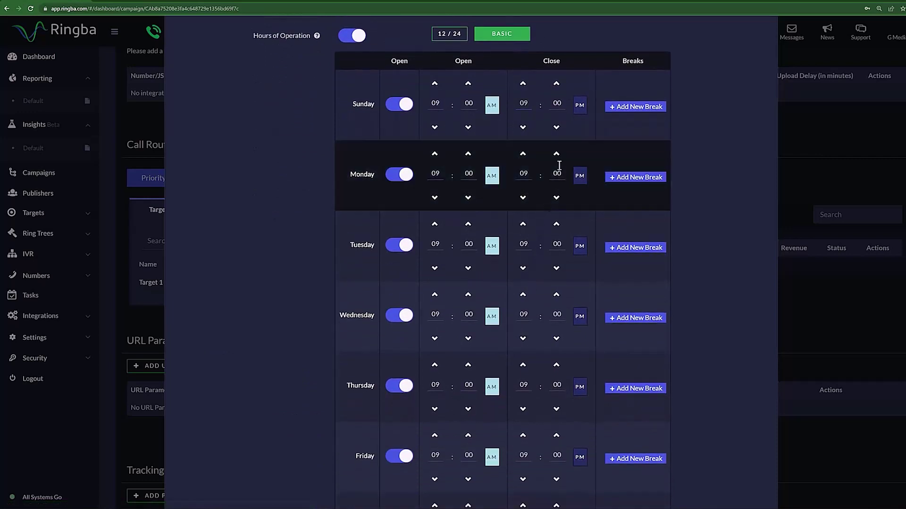
pyautogui.click(502, 34)
pyautogui.scroll(2, 424, 94)
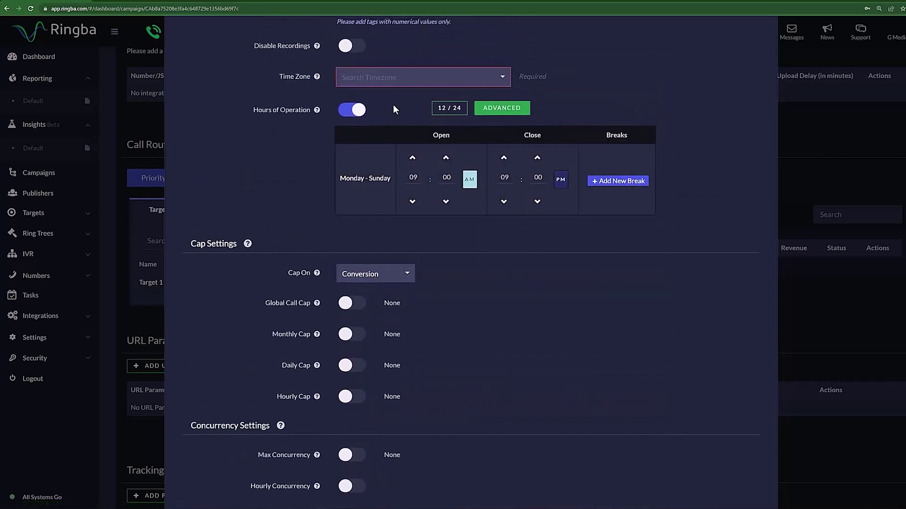
pyautogui.click(357, 113)
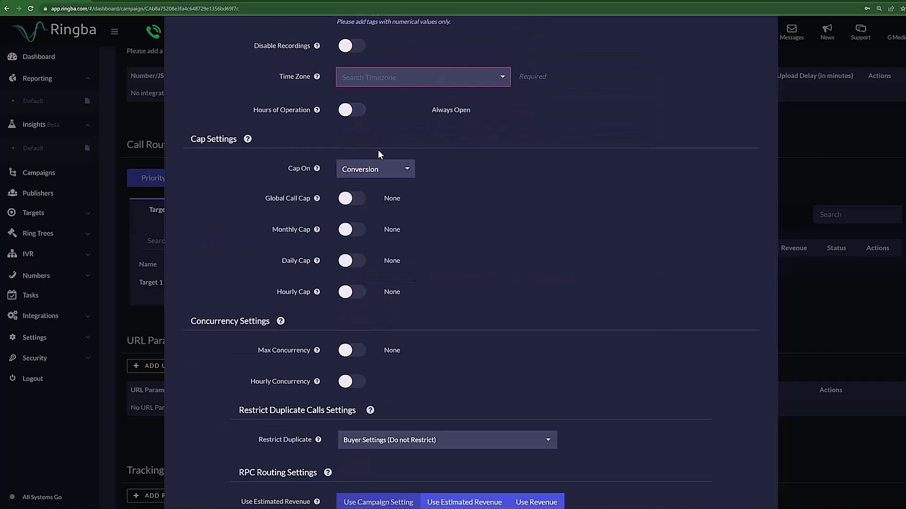
pyautogui.scroll(-1, 379, 152)
pyautogui.click(395, 139)
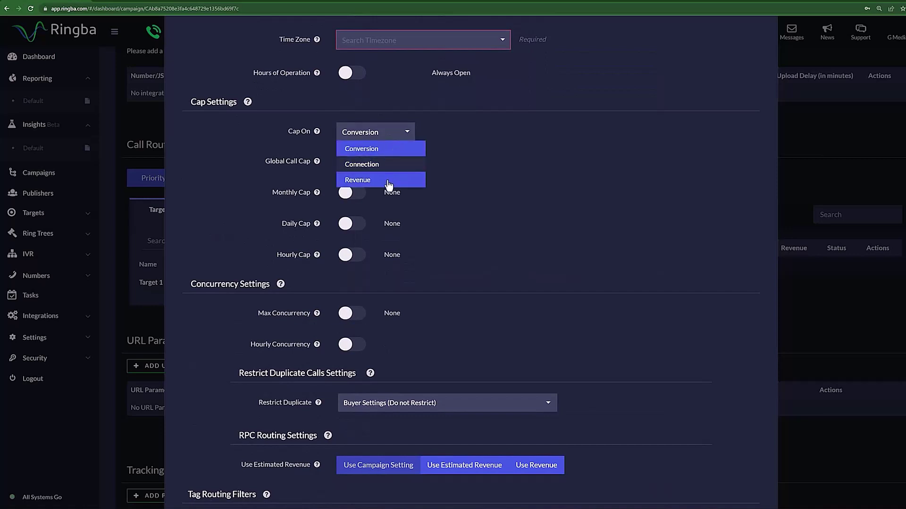
pyautogui.click(461, 168)
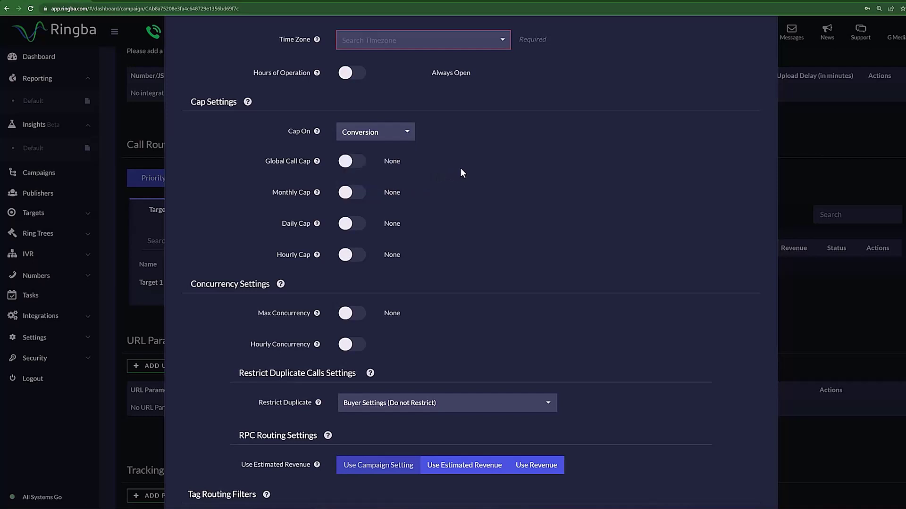
pyautogui.click(349, 166)
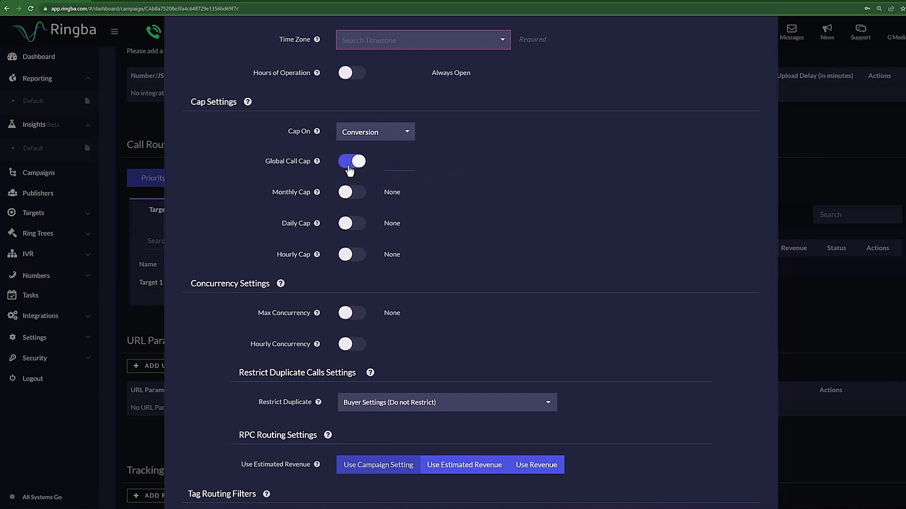
pyautogui.click(348, 166)
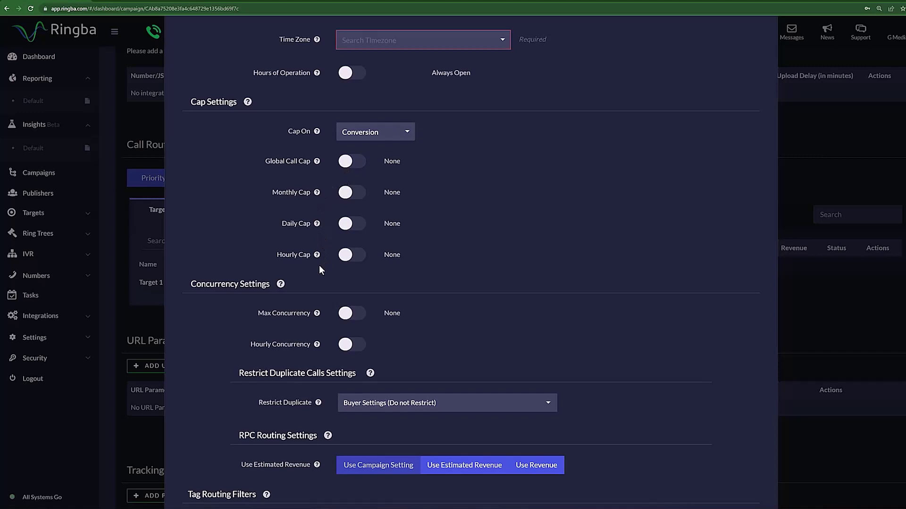
pyautogui.scroll(-3, 458, 267)
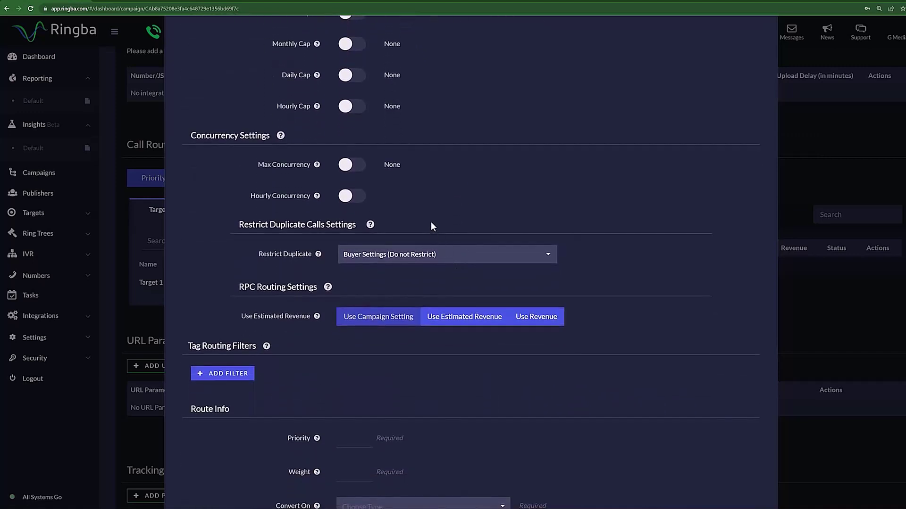
pyautogui.click(354, 169)
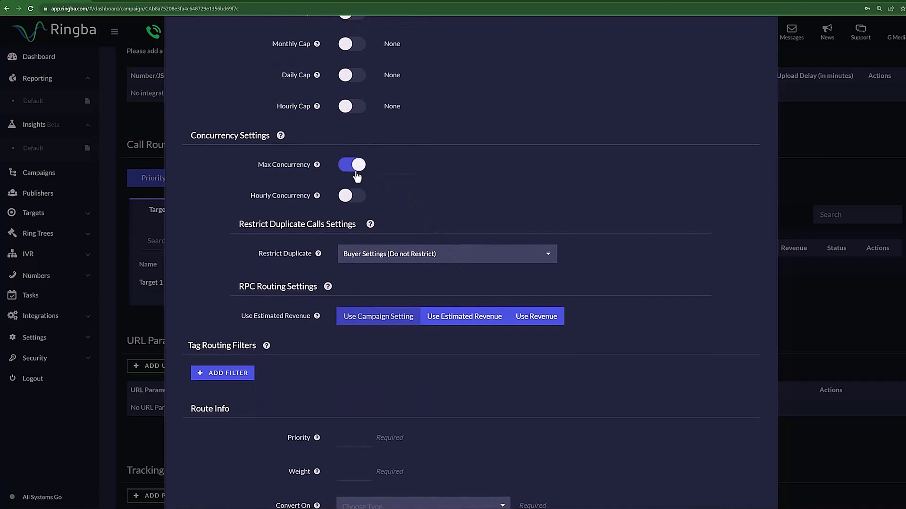
pyautogui.click(413, 166)
pyautogui.write('80')
pyautogui.click(363, 168)
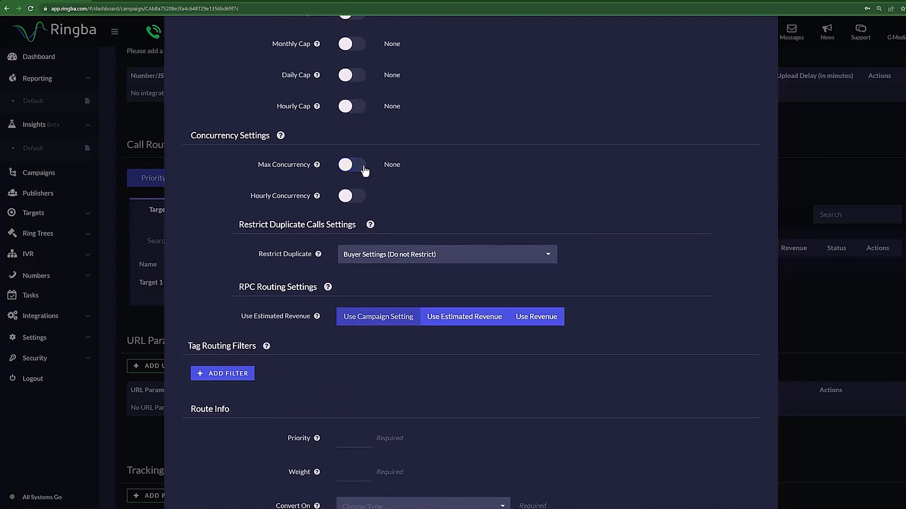
pyautogui.click(349, 202)
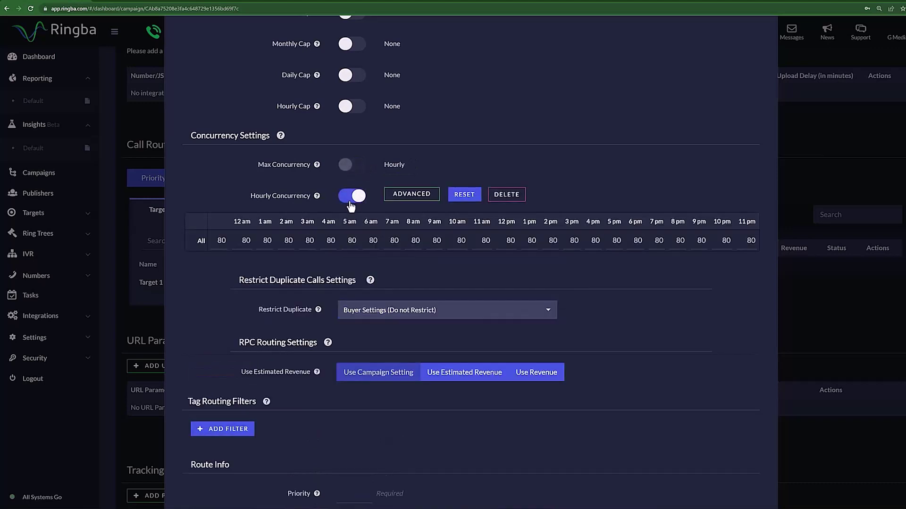
pyautogui.click(352, 196)
pyautogui.scroll(-1, 422, 190)
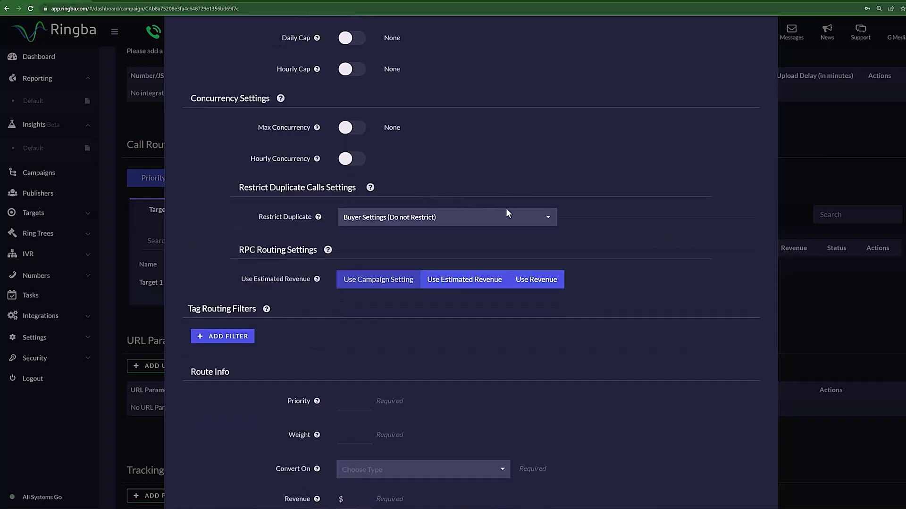
pyautogui.click(530, 216)
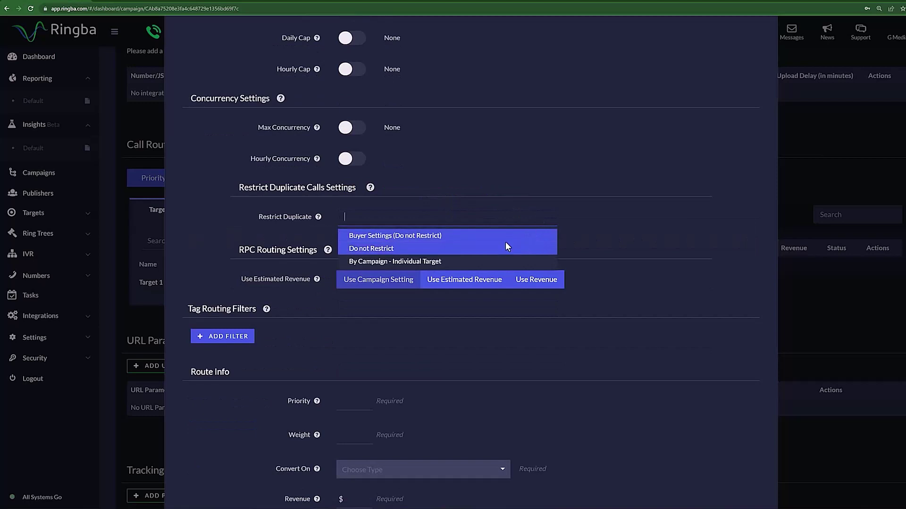
pyautogui.click(492, 308)
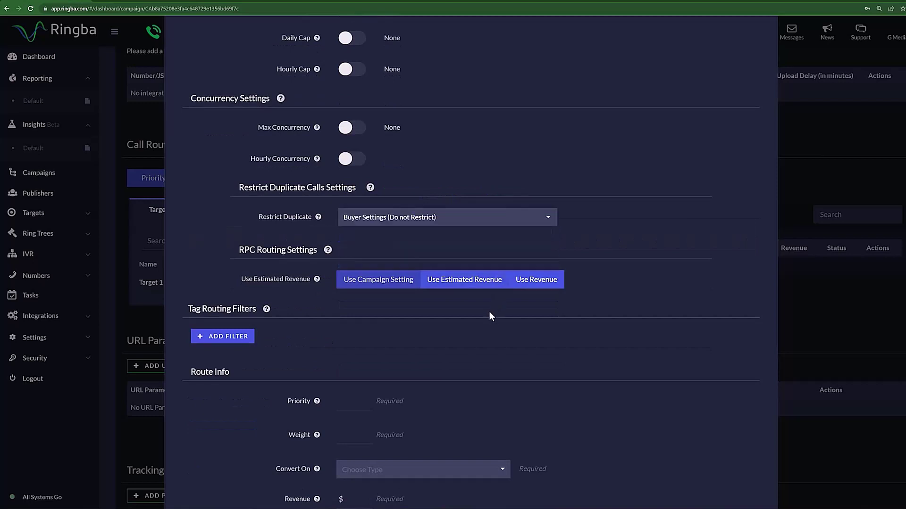
# Give Target 2 a routing Priority of 1 and Weight of 10
pyautogui.scroll(-3, 307, 251)
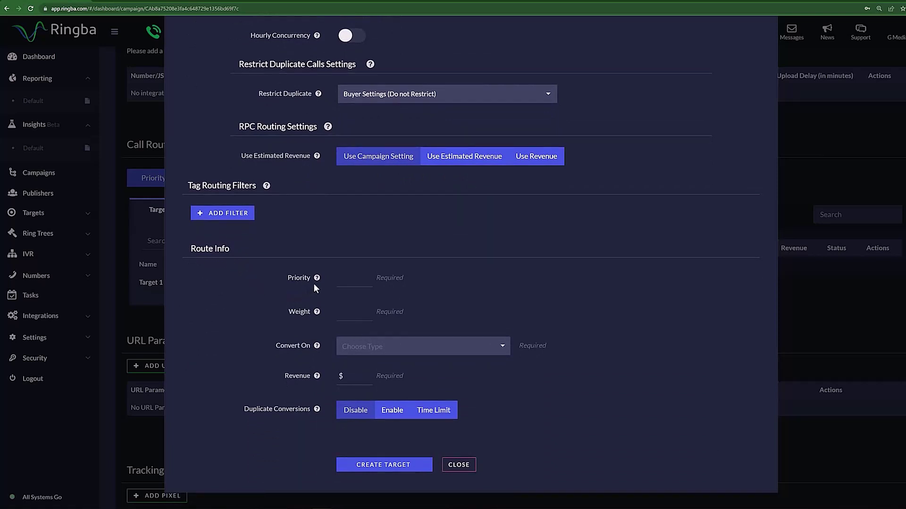
pyautogui.click(367, 280)
pyautogui.write('1')
pyautogui.moveTo(318, 314)
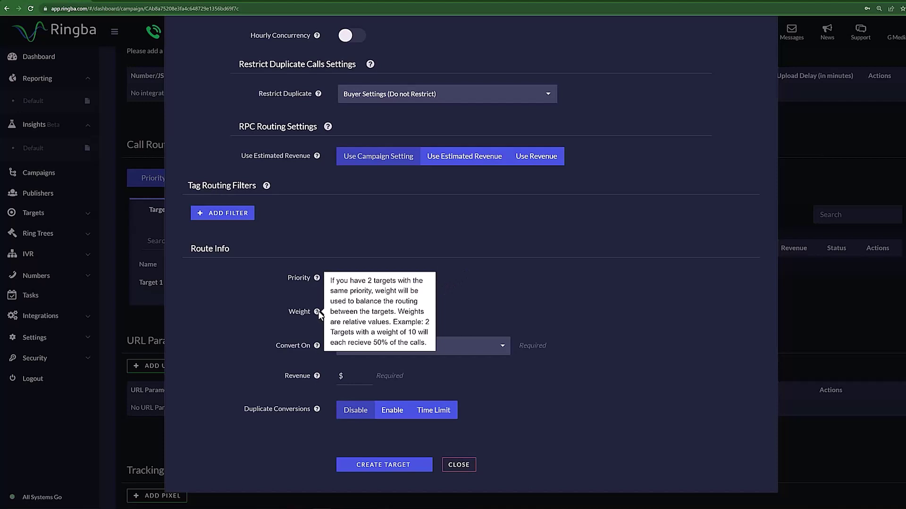
pyautogui.click(350, 317)
pyautogui.write('10')
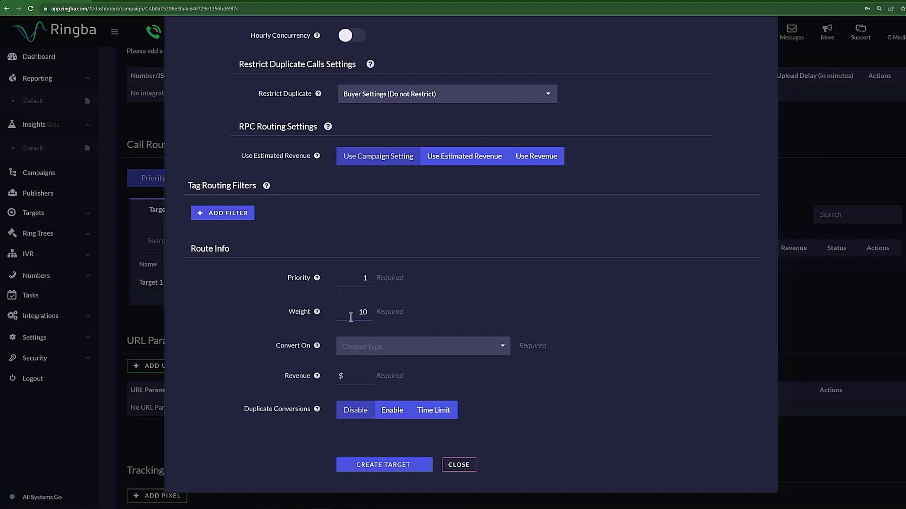
# Set Revenue to $2 and leave Duplicate Conversions disabled
pyautogui.click(431, 348)
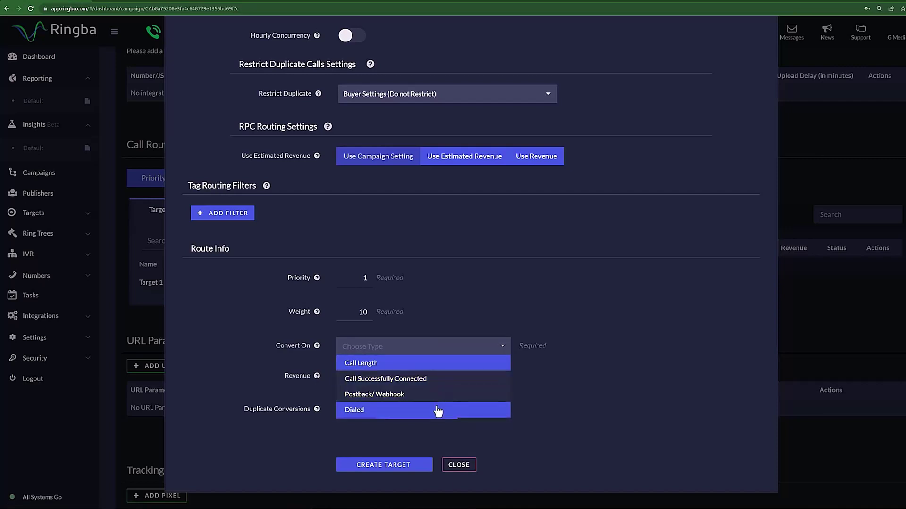
pyautogui.click(534, 414)
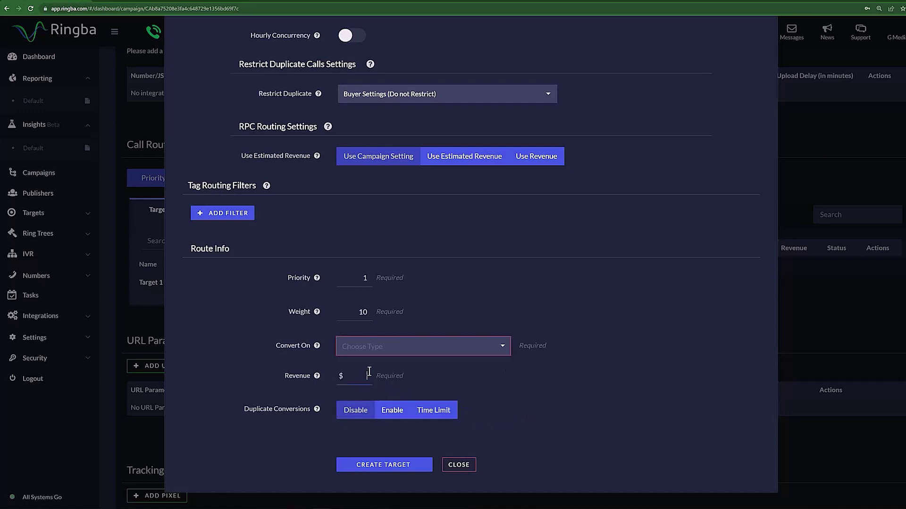
pyautogui.press('BackSpace')
pyautogui.write('2')
pyautogui.click(391, 410)
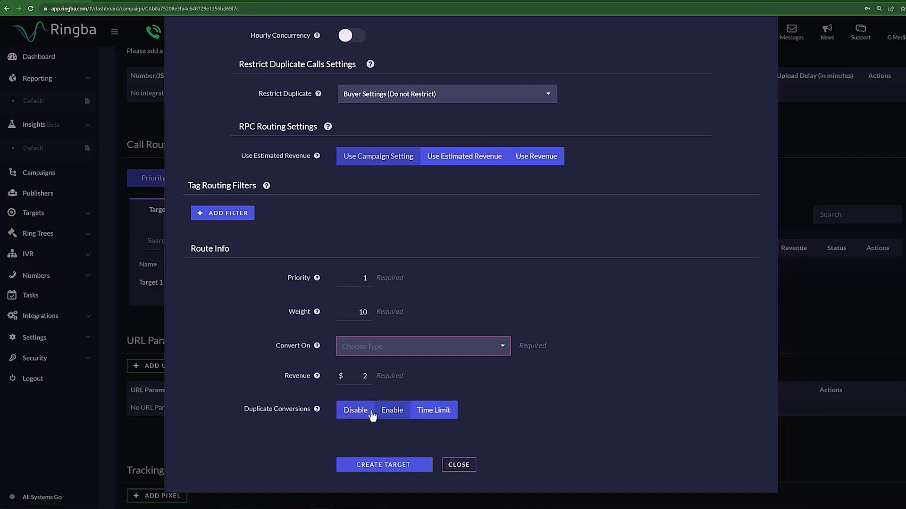
pyautogui.click(373, 413)
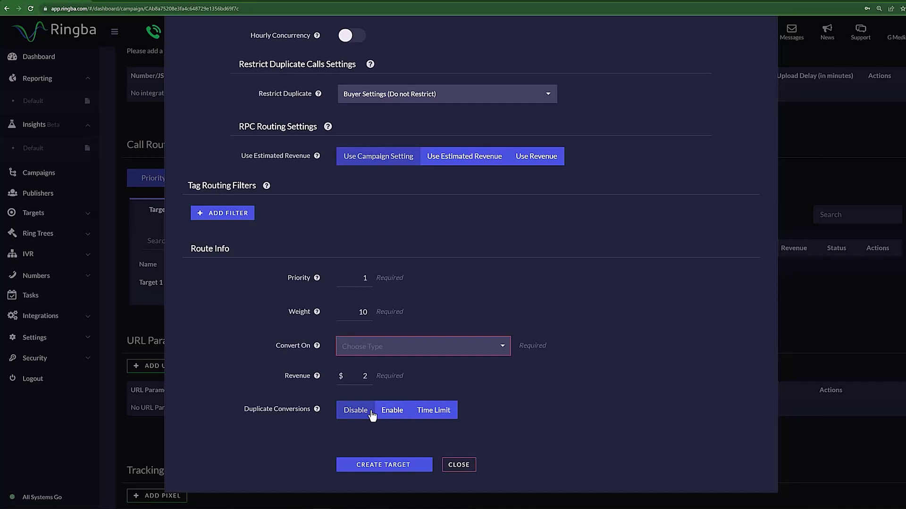
pyautogui.click(426, 413)
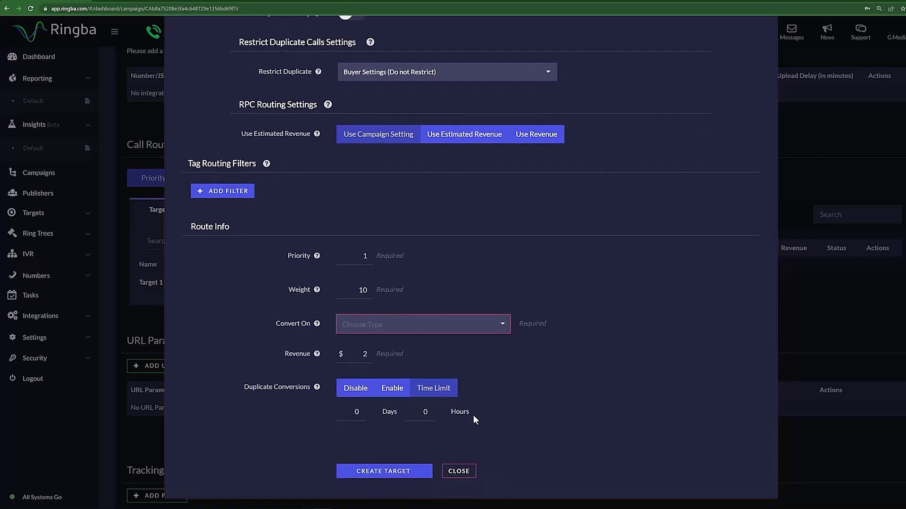
pyautogui.click(426, 405)
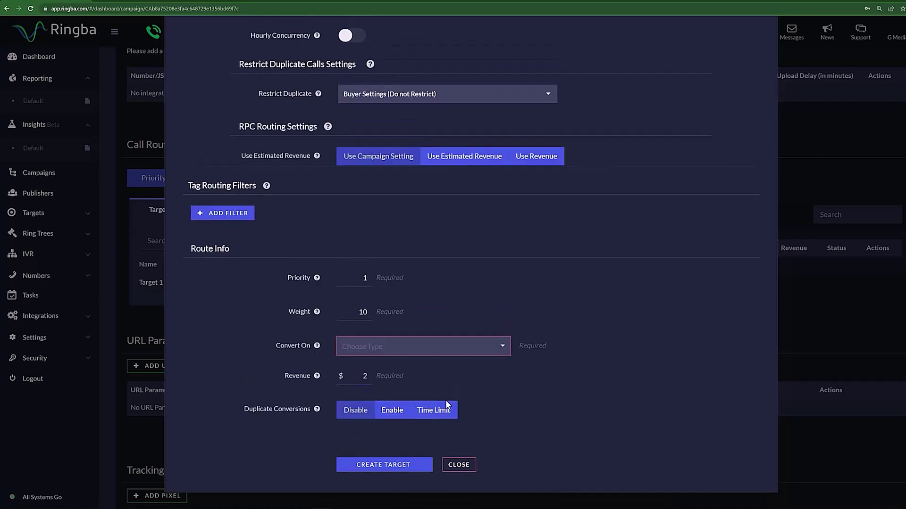
# Save Target 2 with CREATE TARGET, adding it to the Routing Plan
pyautogui.click(407, 466)
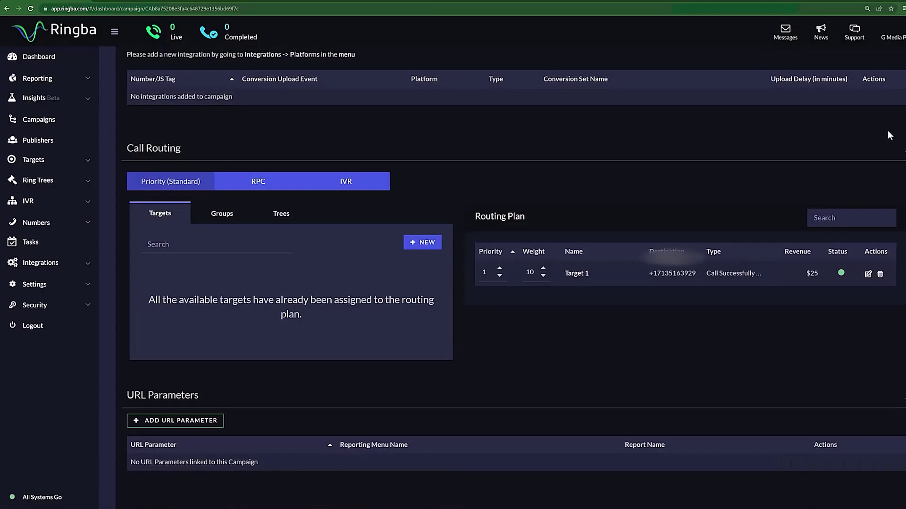